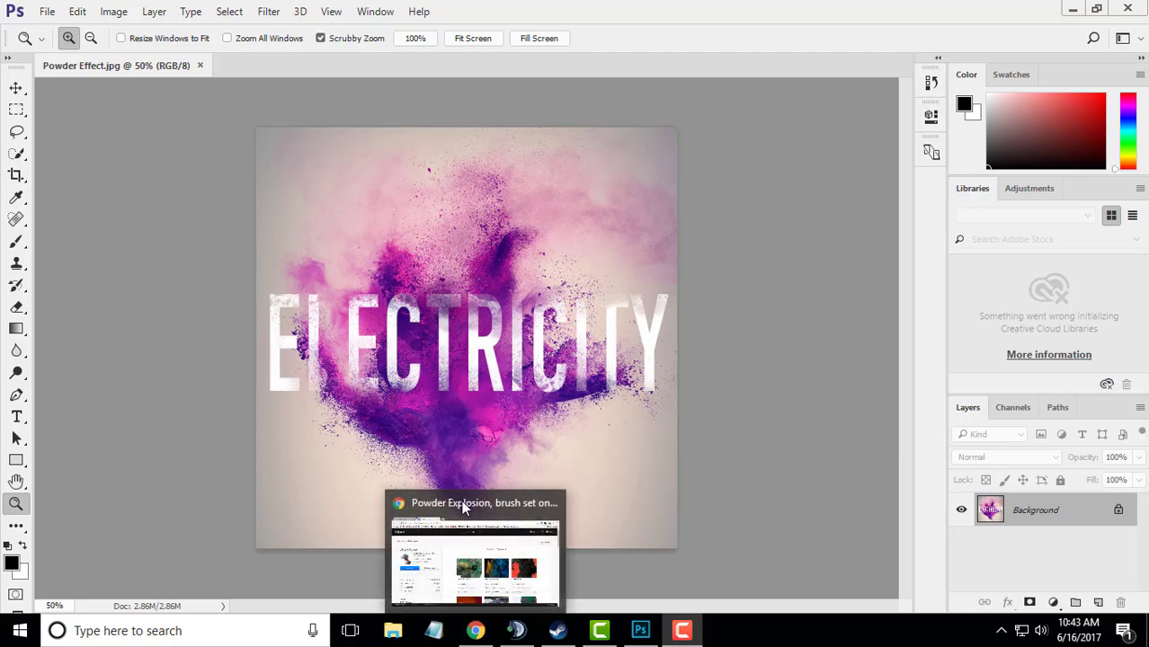
Step: Switch to Chrome and look over the powder blast png Google Images results
left_click(464, 507)
left_click(107, 9)
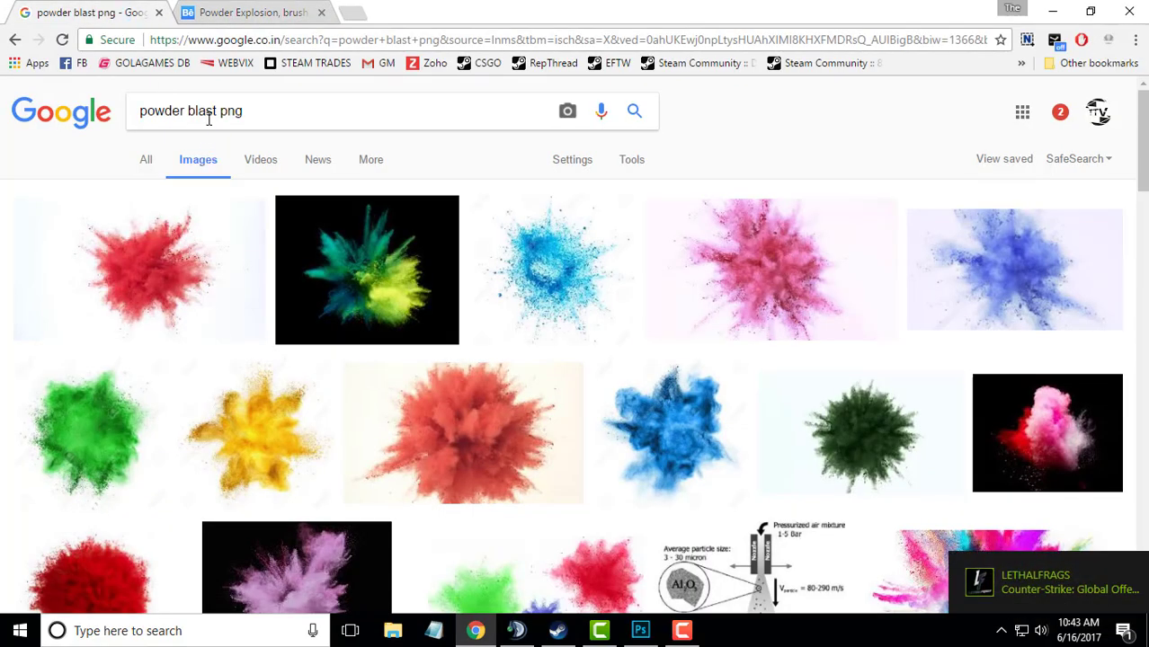
left_click_drag(141, 110, 242, 112)
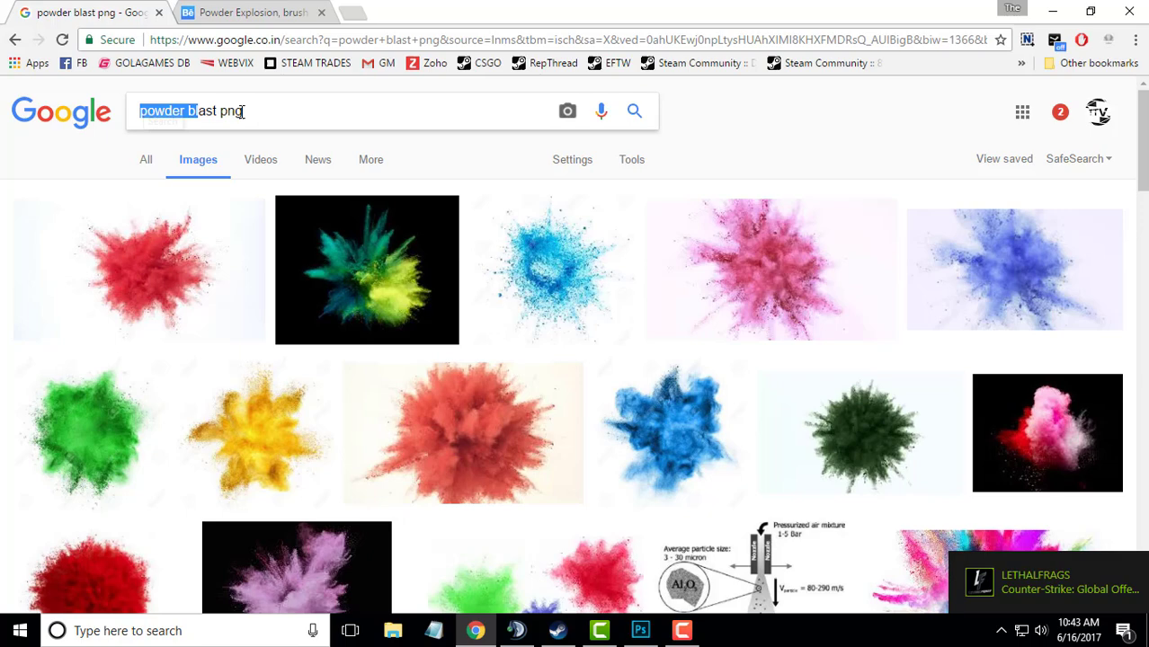
left_click(755, 171)
scroll(532, 498, "down", 3)
scroll(532, 497, "down", 2)
scroll(532, 498, "up", 5)
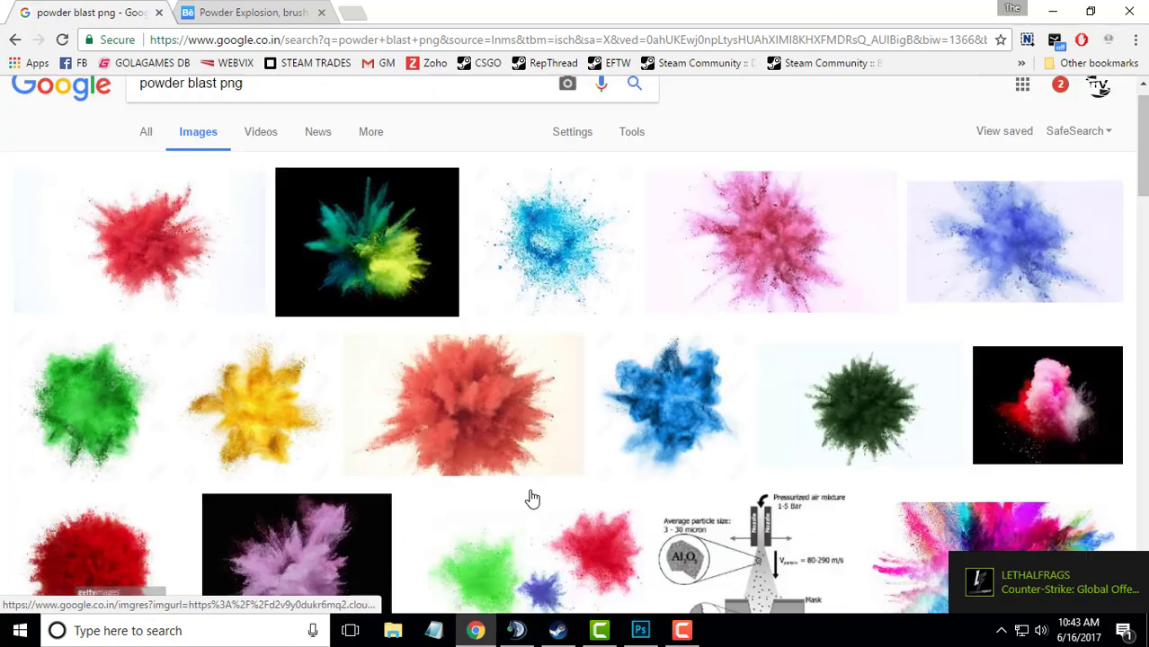
scroll(532, 498, "up", 1)
Step: Return to the brush author's Behance profile and scroll through the projects
left_click(260, 12)
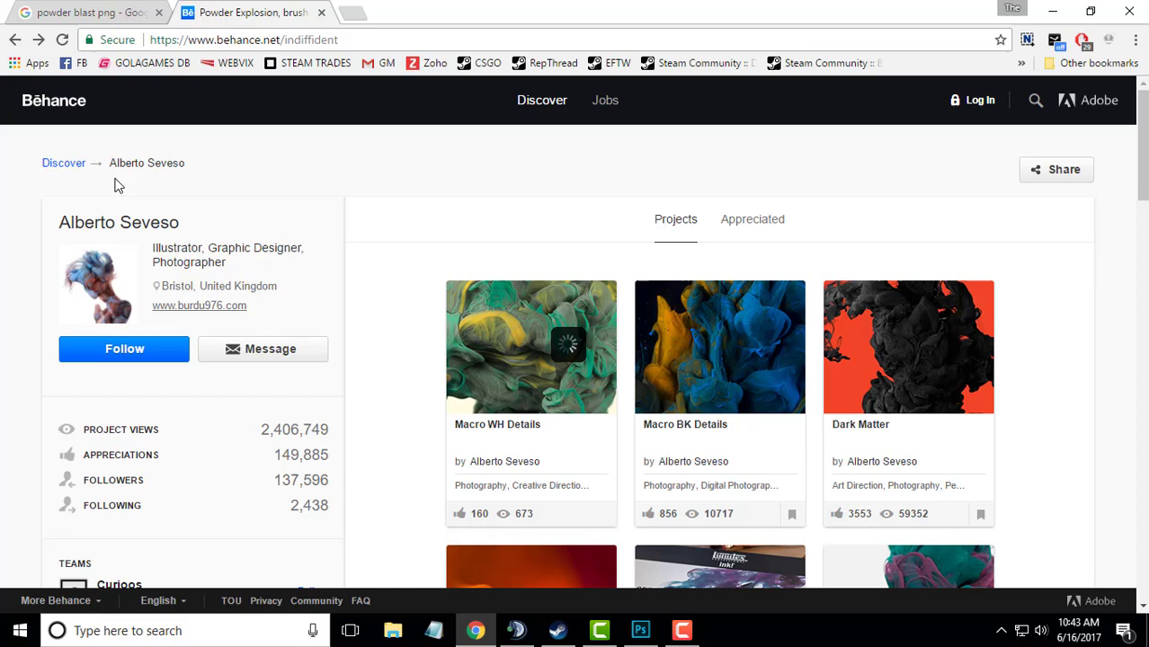
left_click_drag(48, 220, 184, 226)
left_click(251, 243)
scroll(547, 359, "down", 3)
scroll(562, 264, "down", 2)
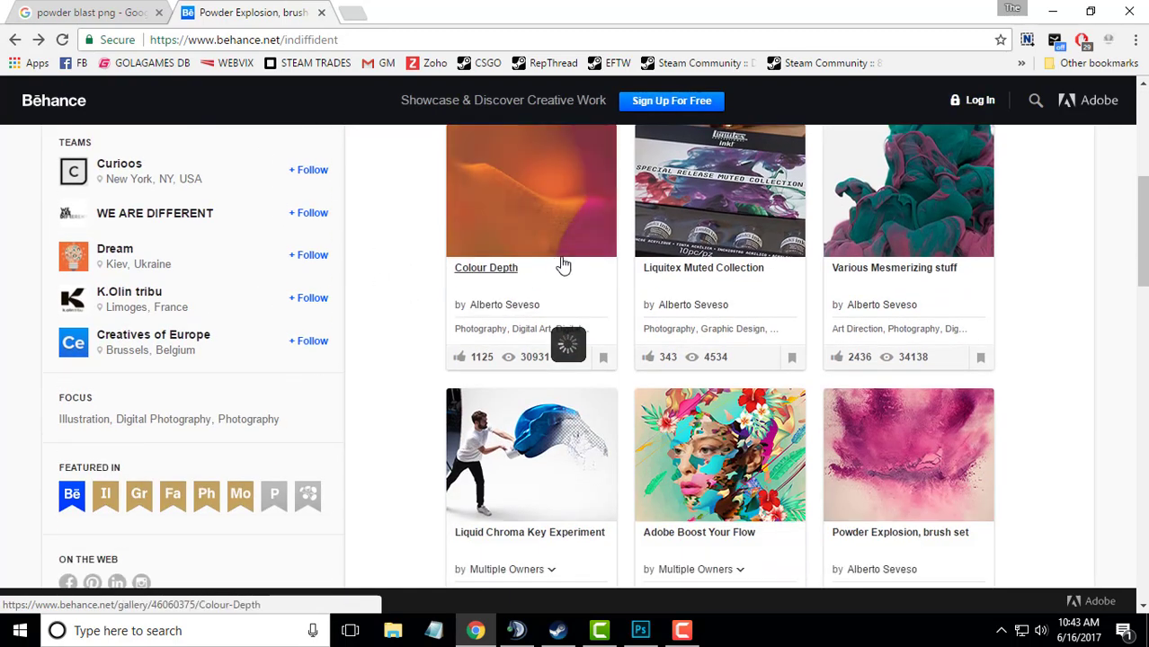
scroll(561, 263, "down", 2)
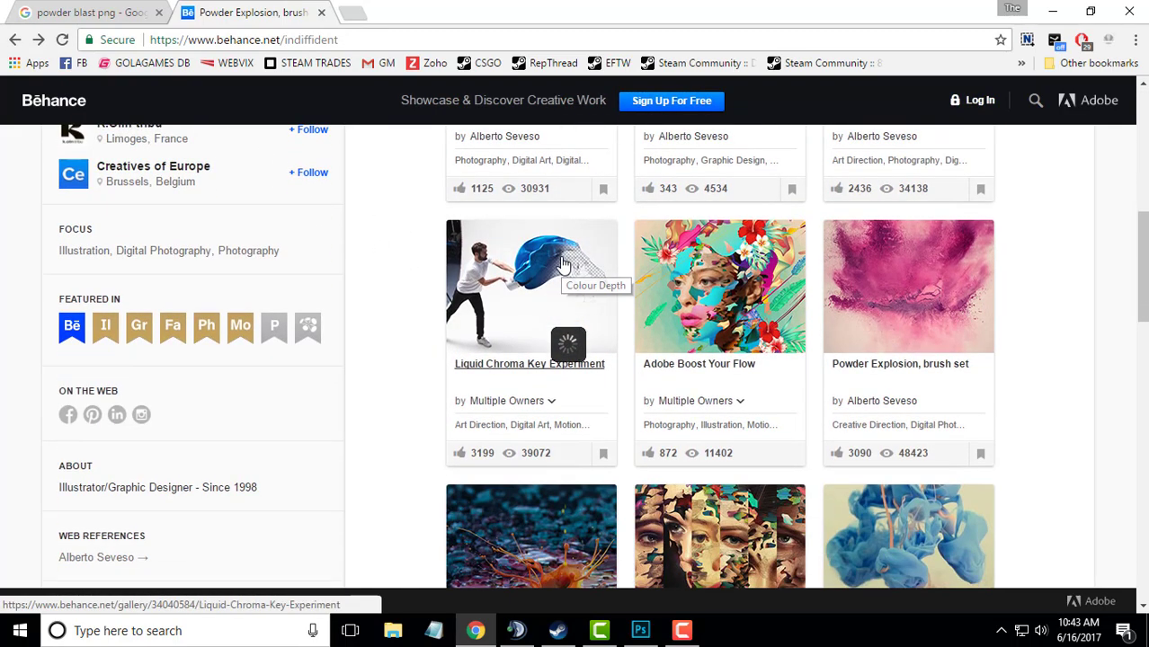
Step: Open the 'Powder Explosion, brush set' project and scroll through its images
left_click(899, 365)
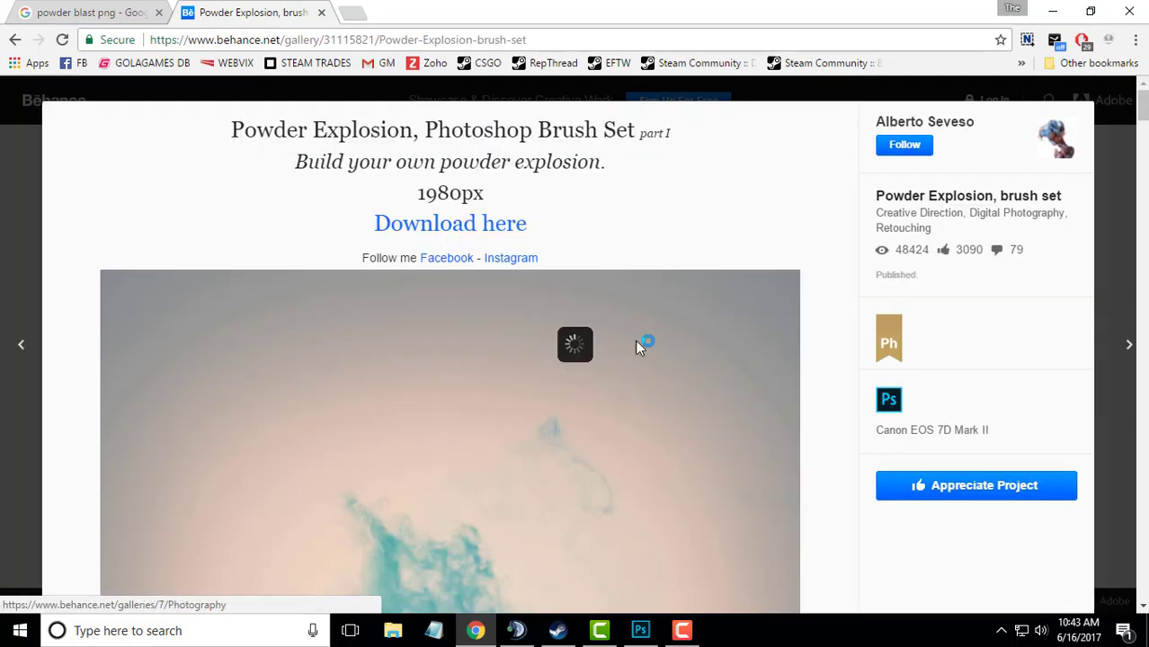
scroll(382, 379, "down", 1)
scroll(383, 379, "down", 10)
scroll(387, 374, "down", 8)
scroll(390, 371, "down", 8)
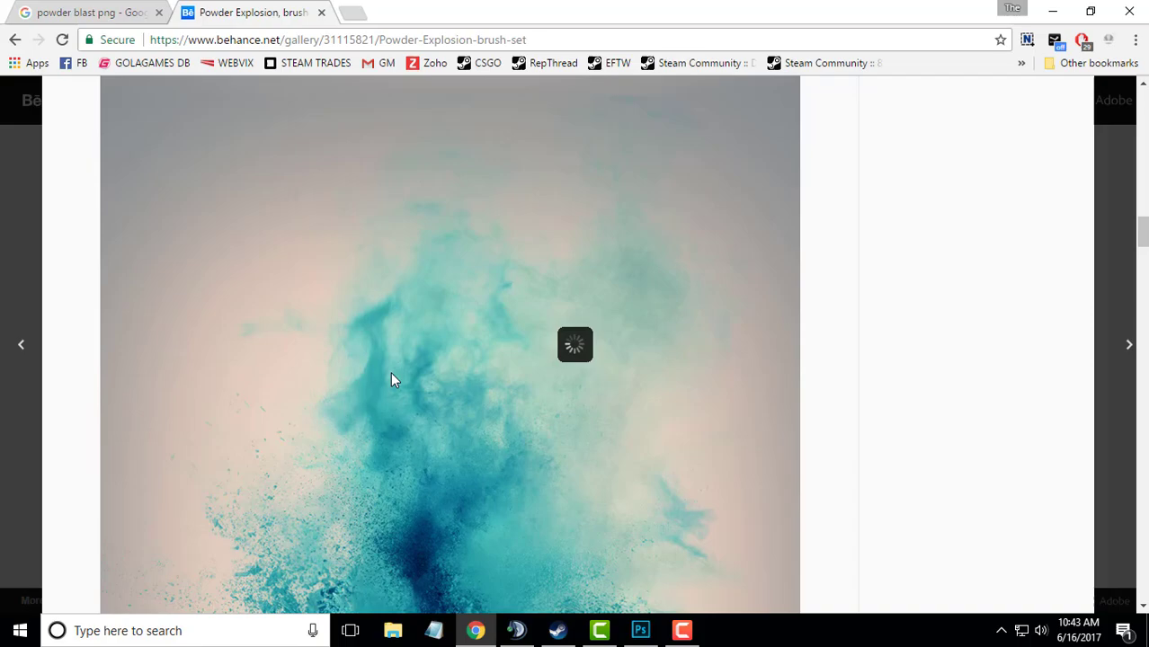
scroll(390, 372, "down", 5)
scroll(392, 378, "down", 5)
scroll(392, 376, "down", 3)
scroll(392, 376, "down", 5)
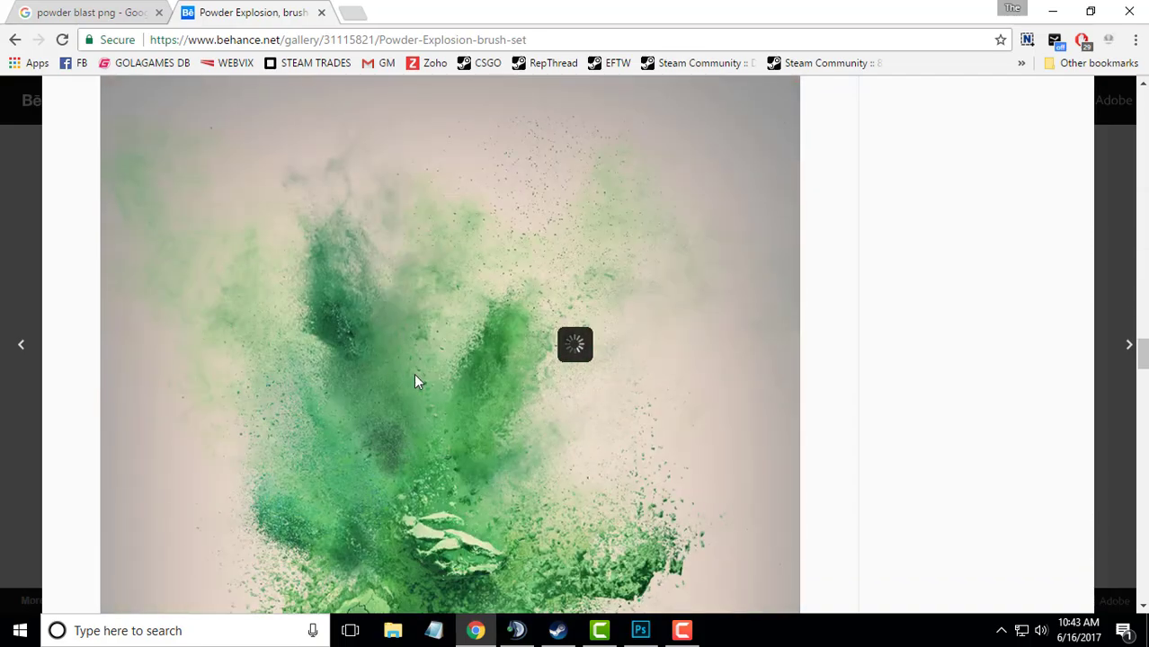
scroll(431, 378, "up", 8)
scroll(446, 373, "down", 8)
scroll(453, 375, "up", 8)
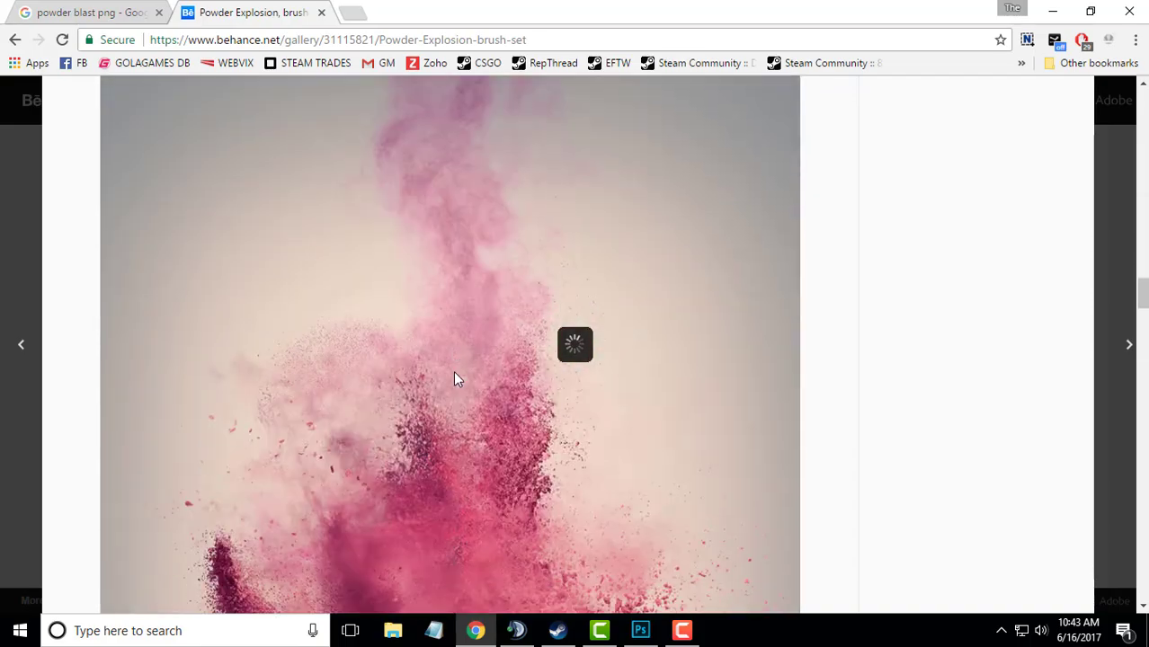
scroll(453, 370, "down", 3)
Step: Open the pink explosion image in its own tab and save it as a jpg to the Desktop
right_click(477, 268)
left_click(505, 281)
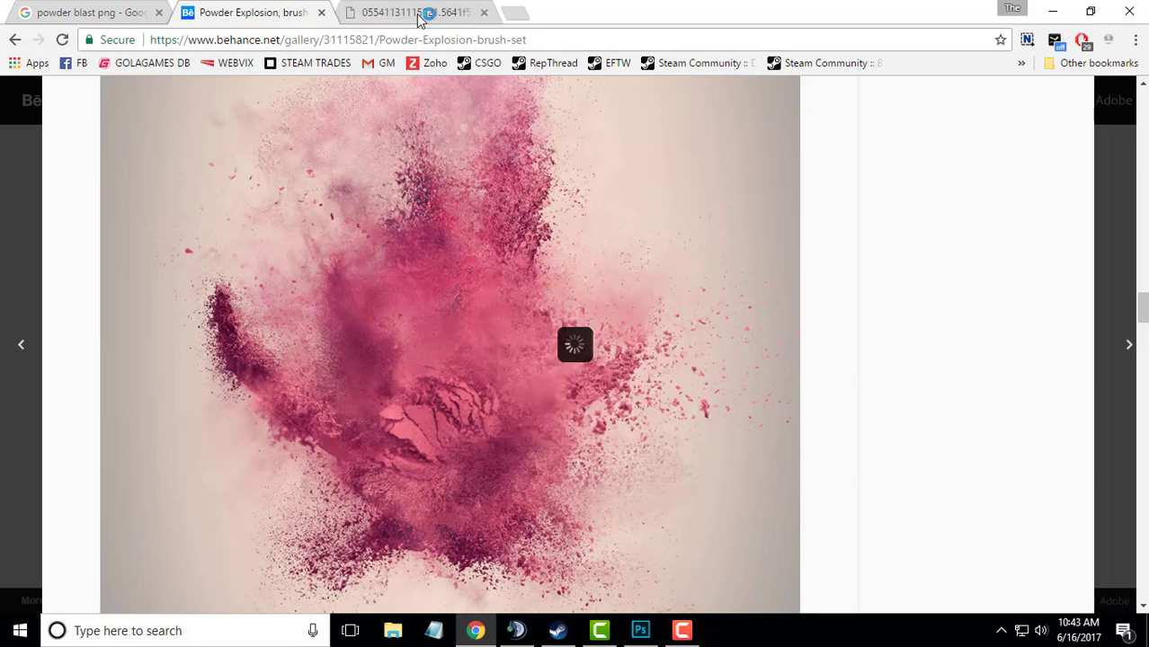
left_click(418, 13)
right_click(505, 190)
left_click(557, 225)
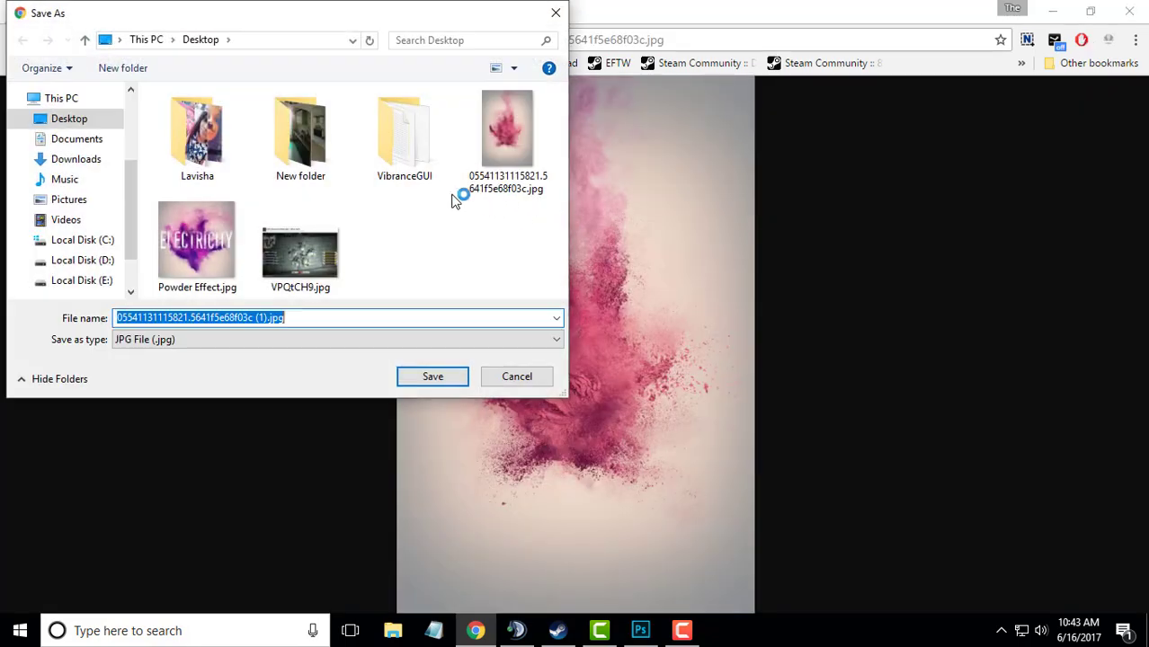
left_click(438, 377)
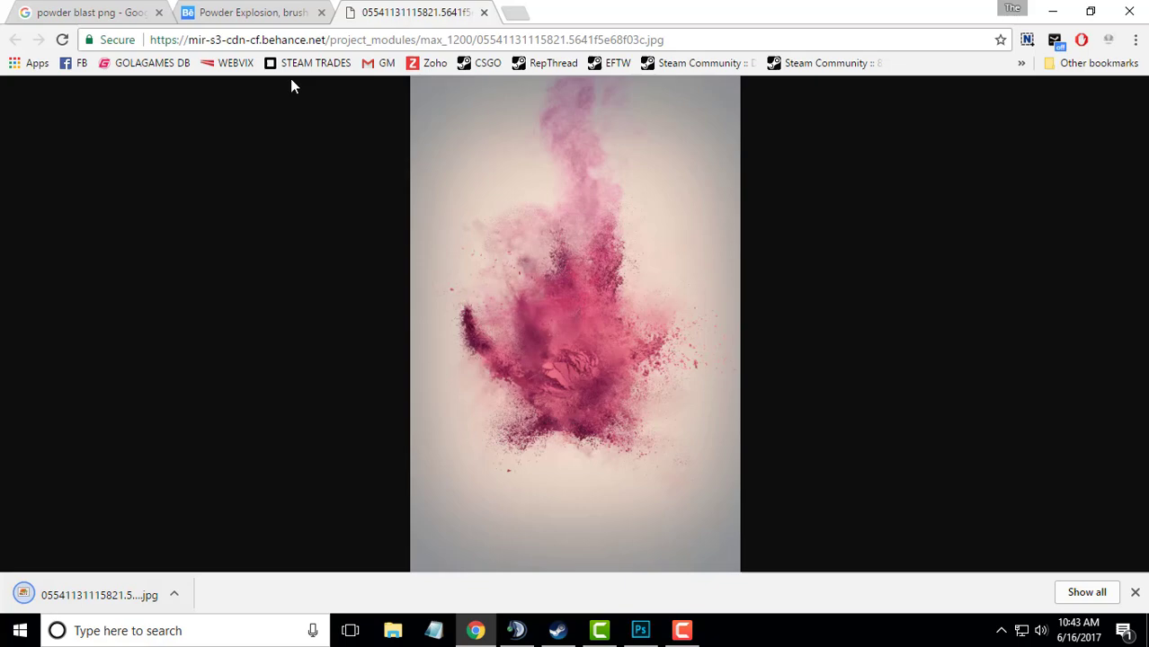
Step: Go back to the Powder Explosion project page and scroll to the top
left_click(299, 9)
scroll(804, 427, "up", 5)
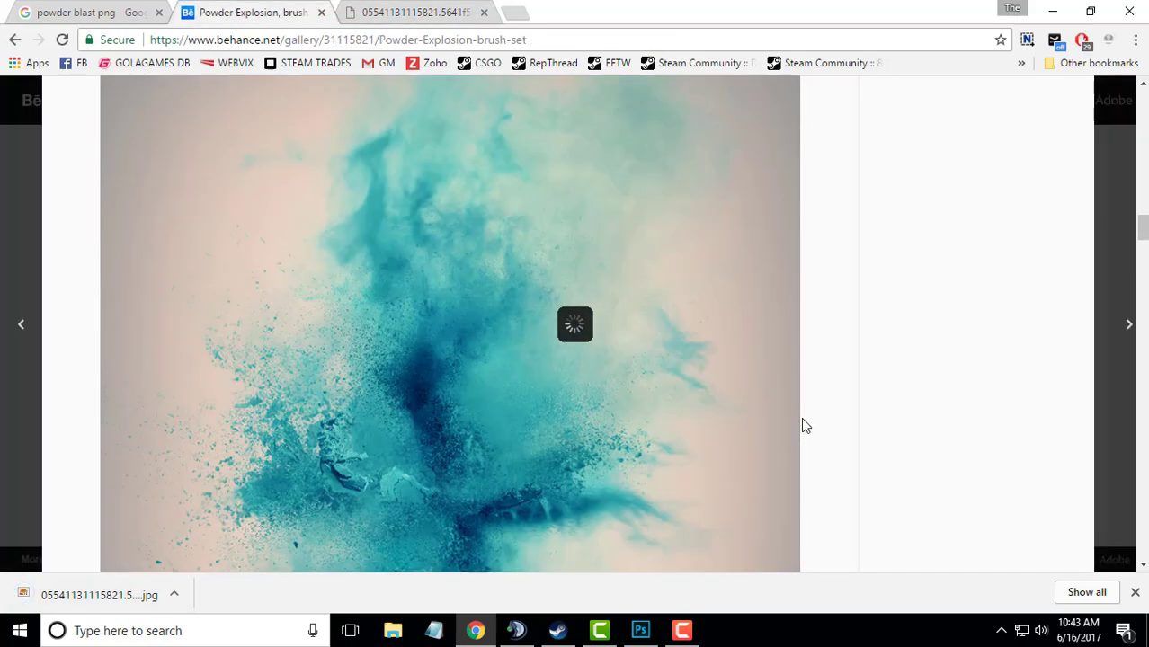
scroll(790, 400, "up", 5)
scroll(782, 383, "up", 5)
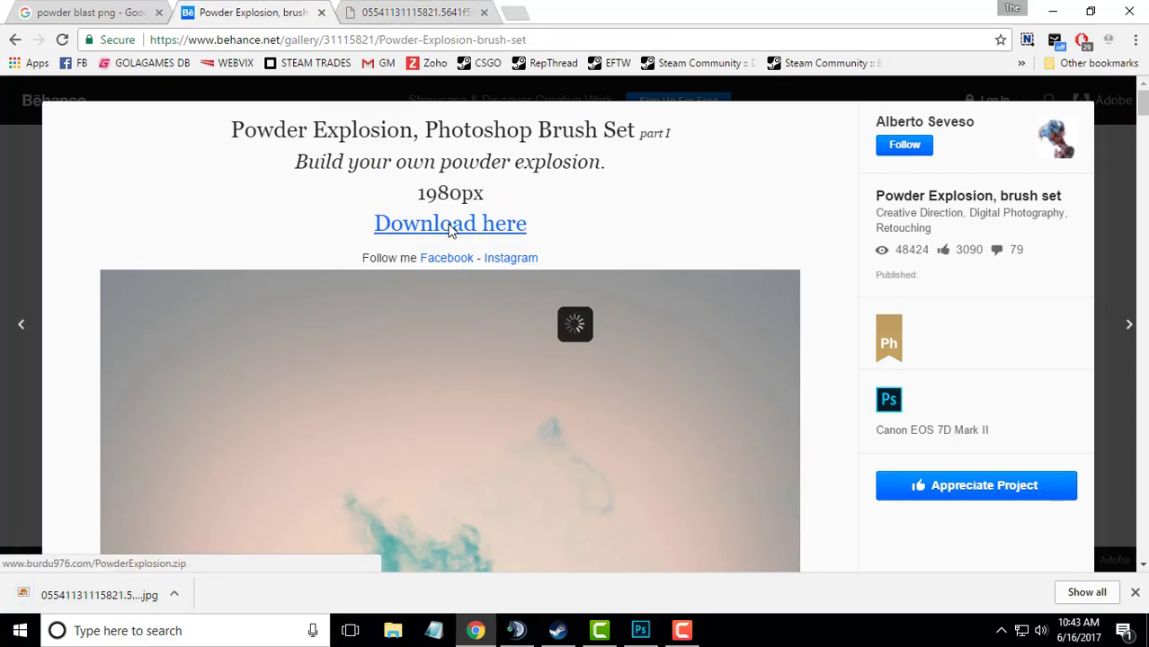
Step: Download PowderExplosion.zip and open it in WinRAR at the PowderExplosionKIT.abr file
left_click(503, 225)
left_click(522, 377)
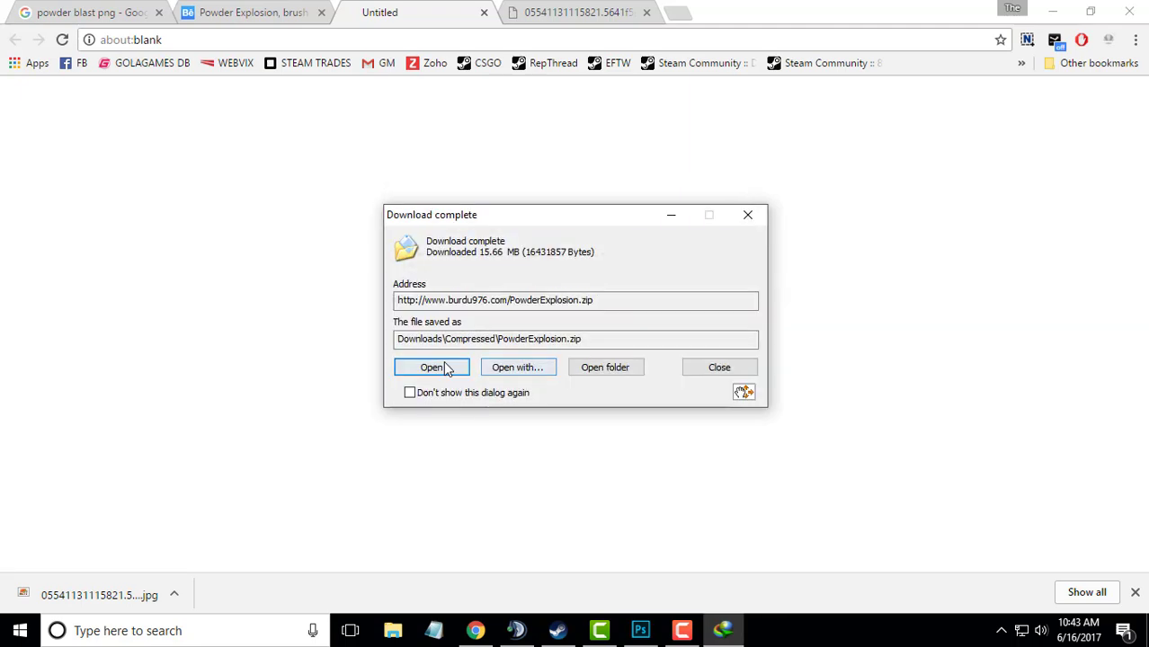
left_click(431, 368)
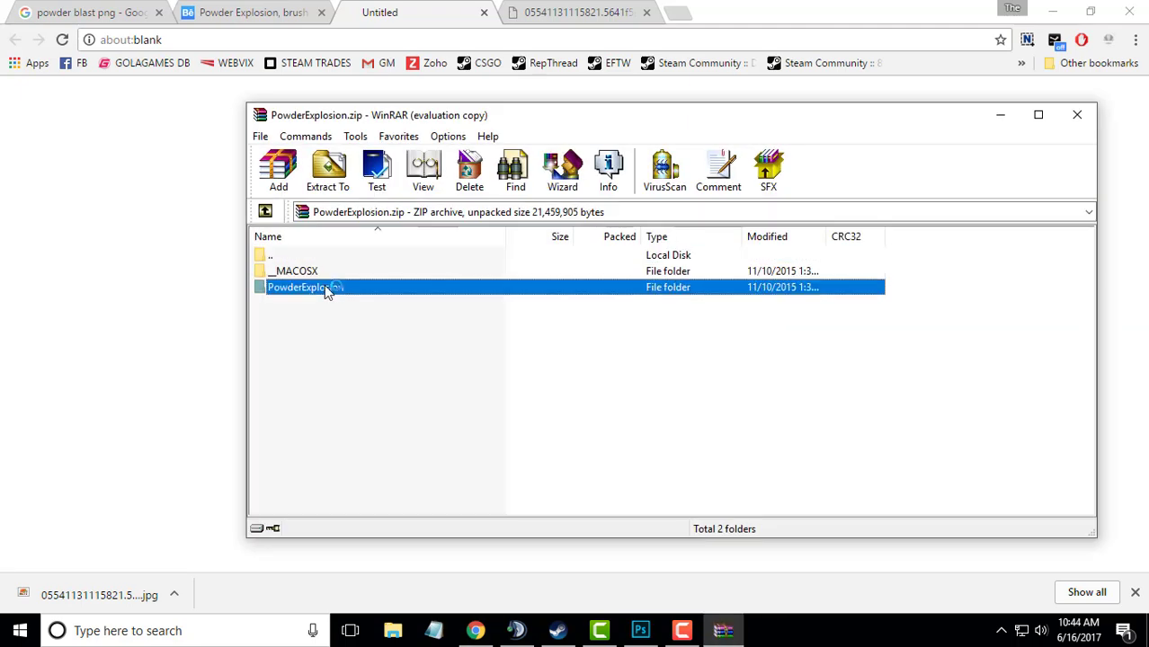
double_click(328, 288)
left_click(311, 305)
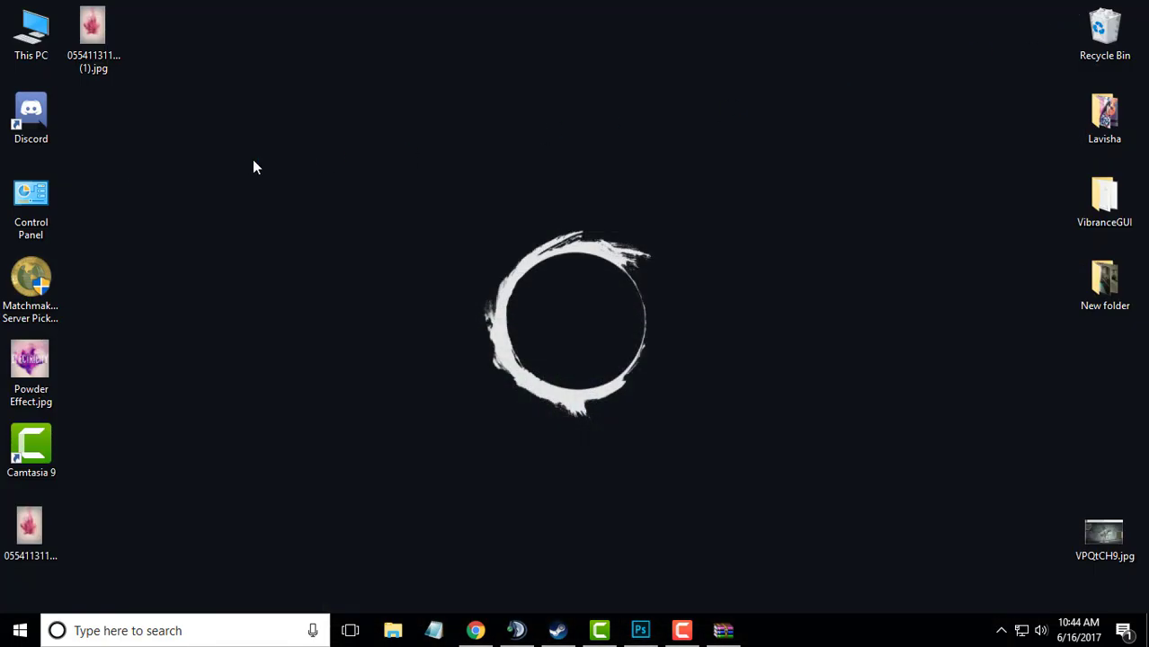
Step: Drag PowderExplosionKIT.abr onto the desktop and close WinRAR
left_click_drag(94, 539, 109, 126)
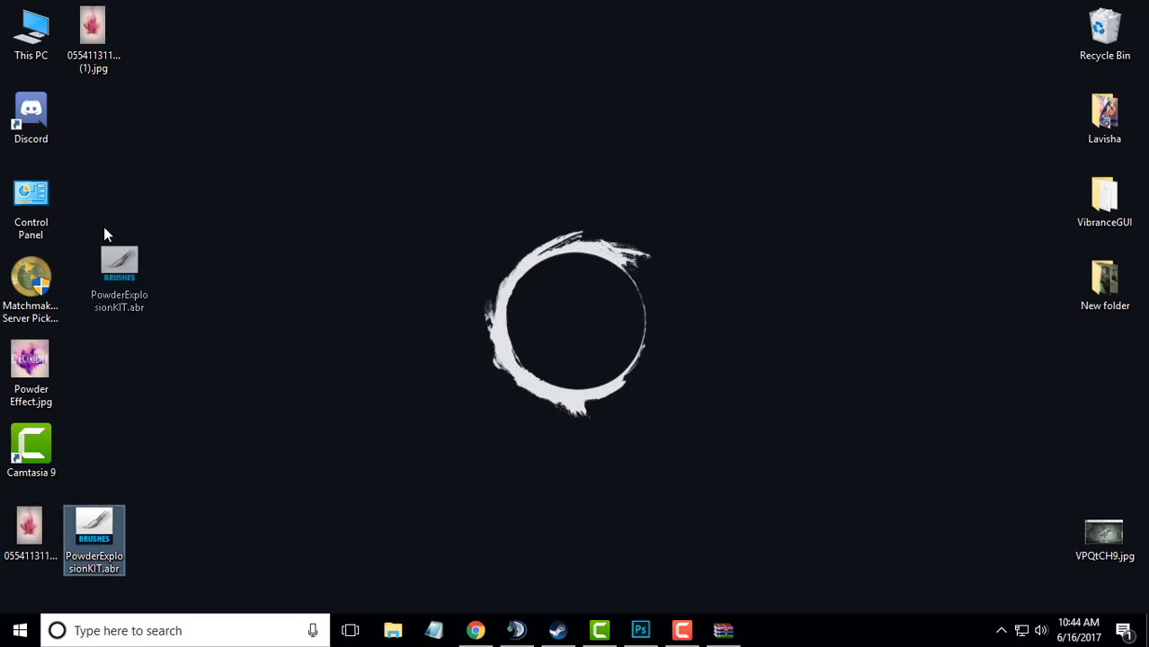
right_click(722, 630)
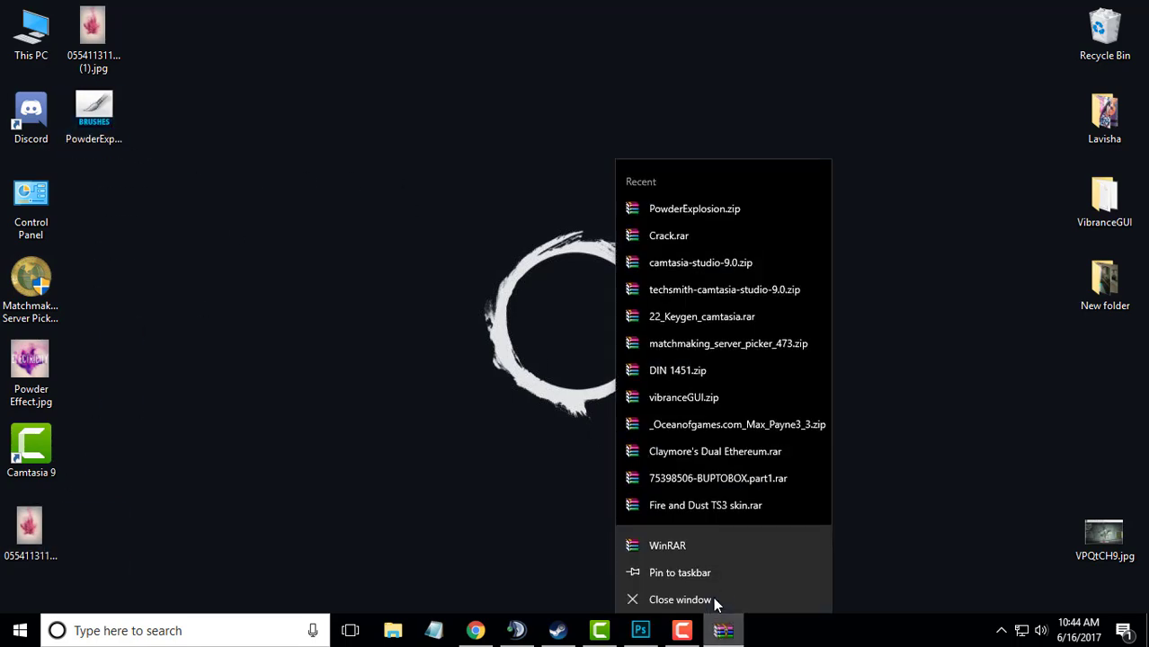
left_click(712, 598)
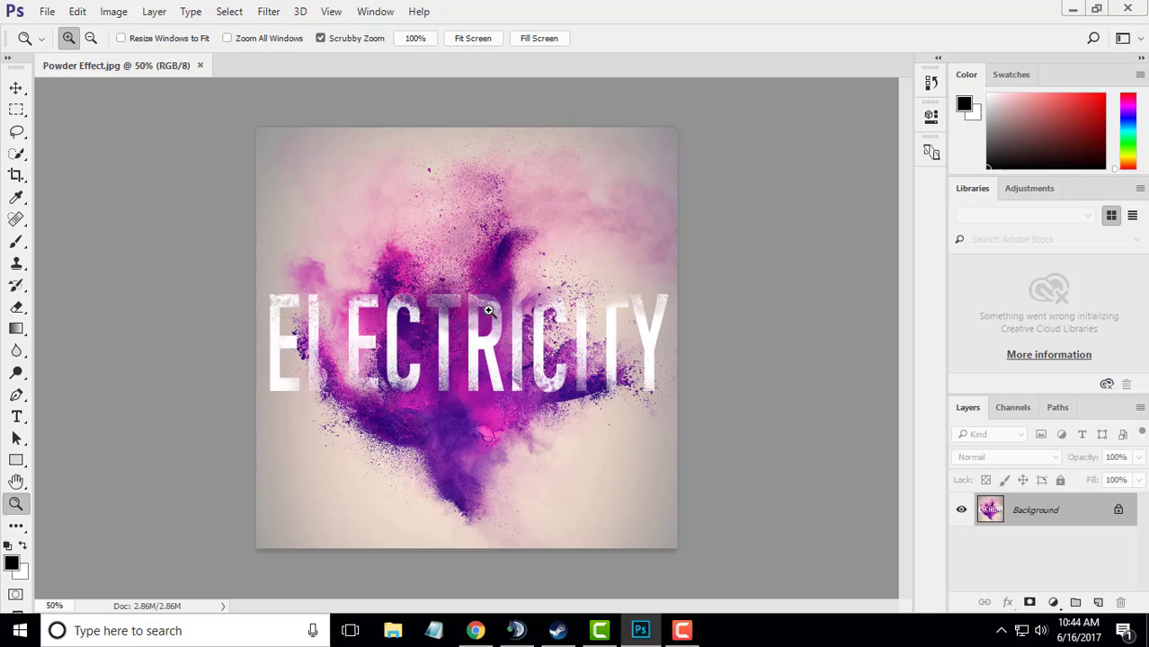
Step: Create a new 1000 x 1000 px document at resolution 72 in RGB Color
left_click(43, 11)
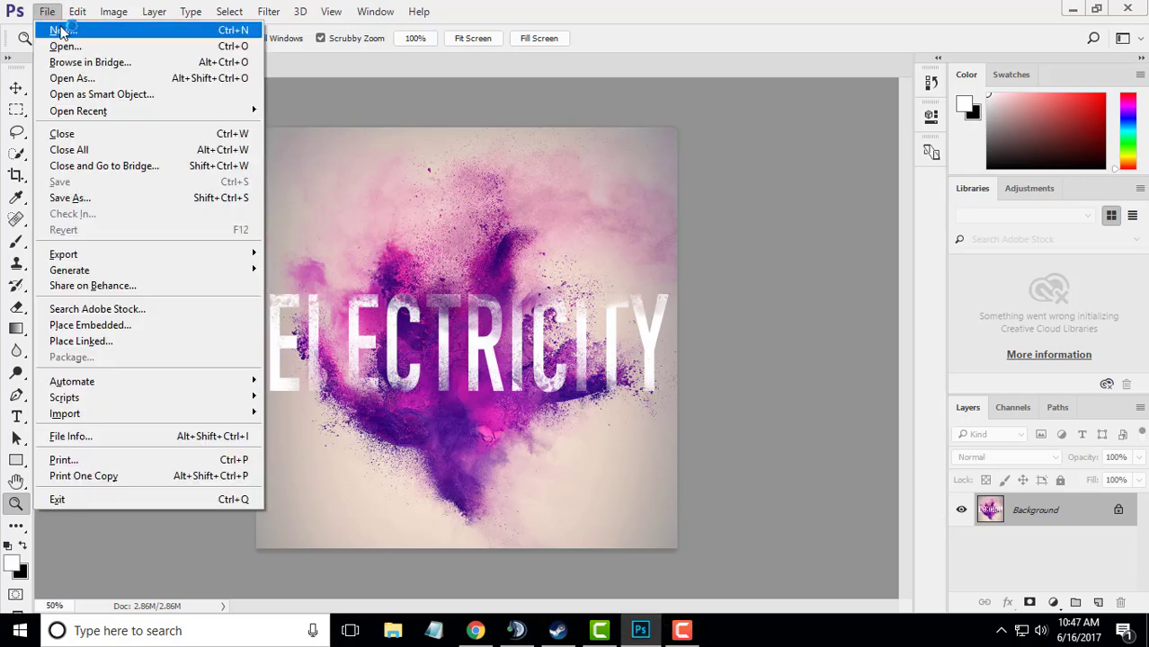
left_click(68, 38)
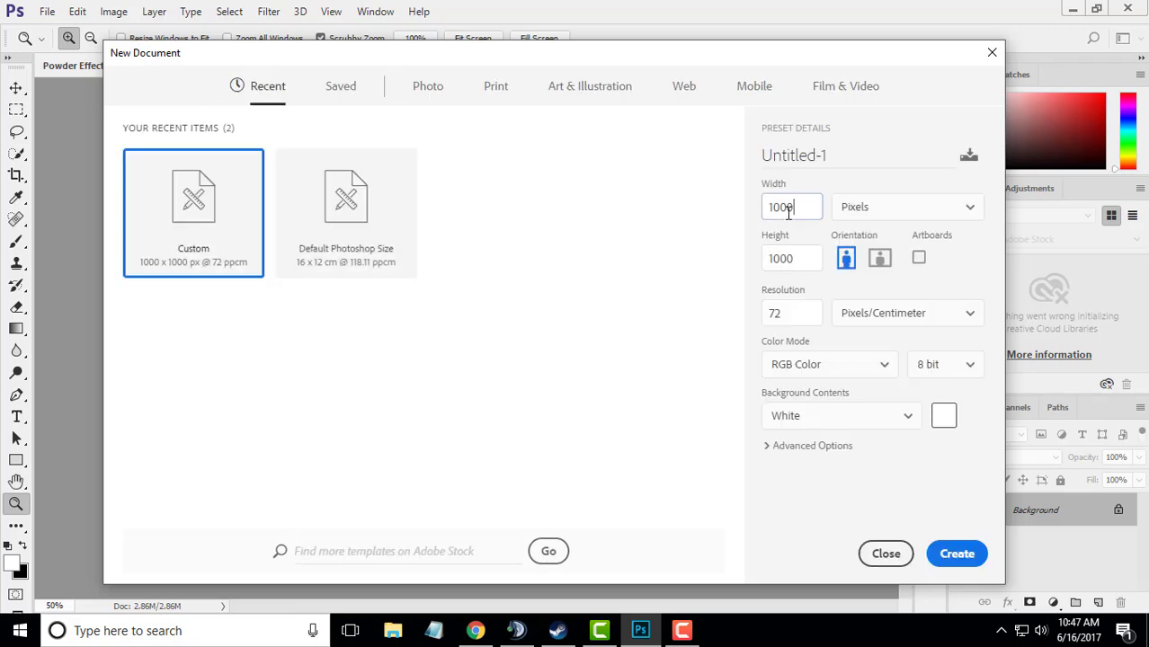
left_click(801, 260)
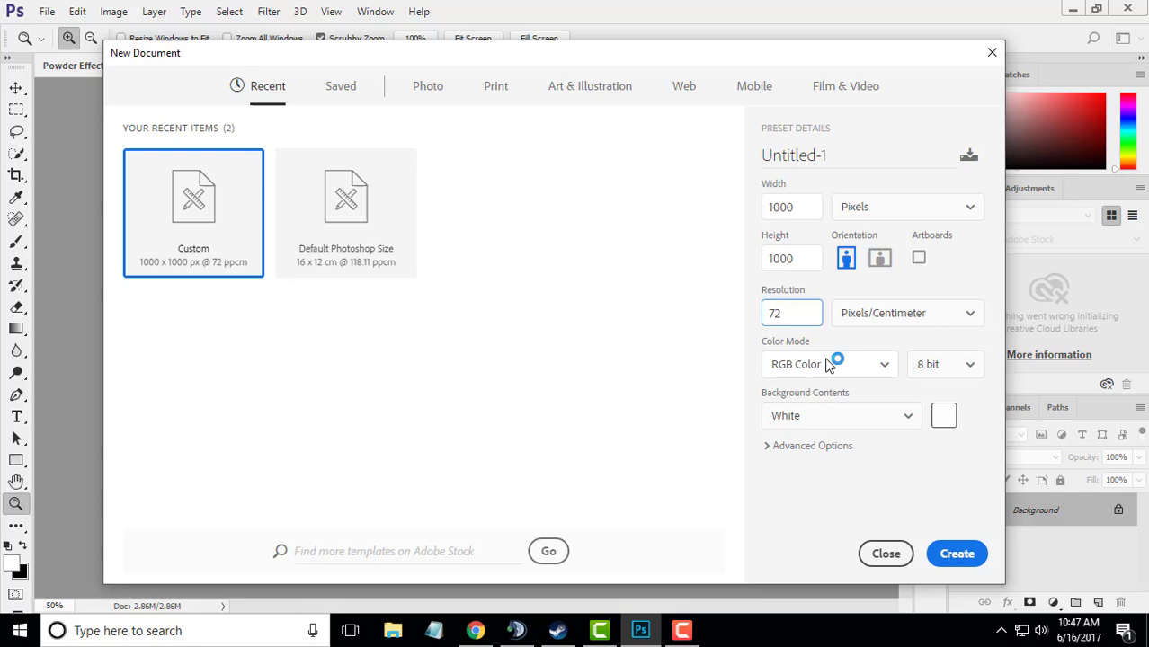
left_click(828, 364)
left_click(901, 521)
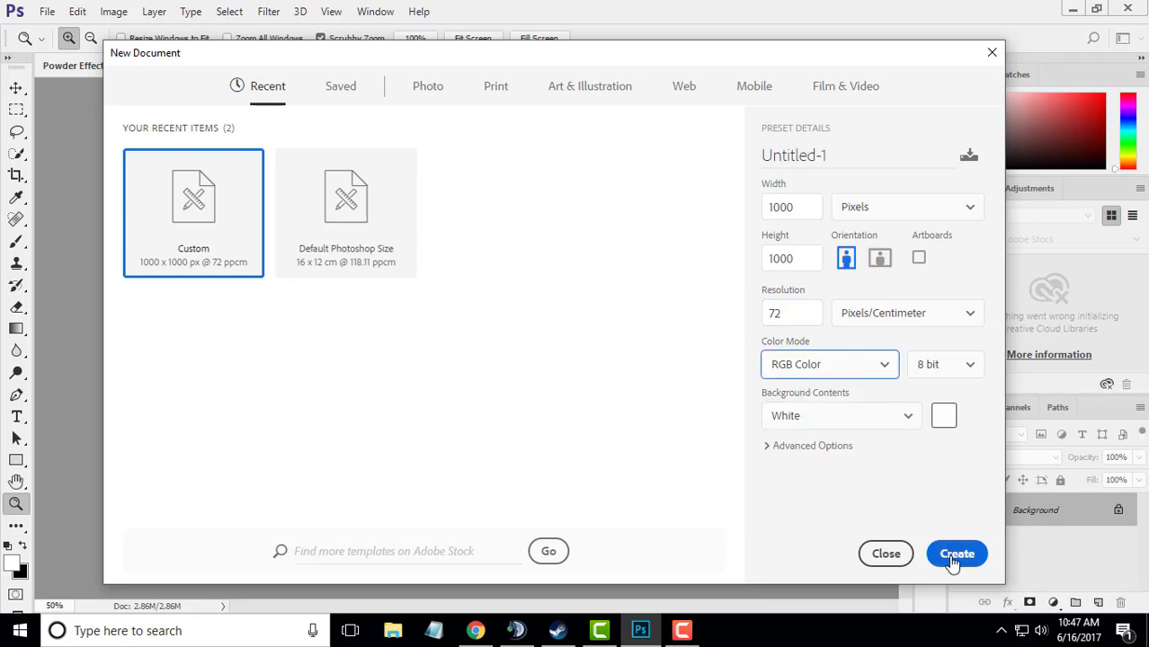
left_click(948, 554)
Step: Open the purple powder explosion photo and move it into the new document
left_click(47, 11)
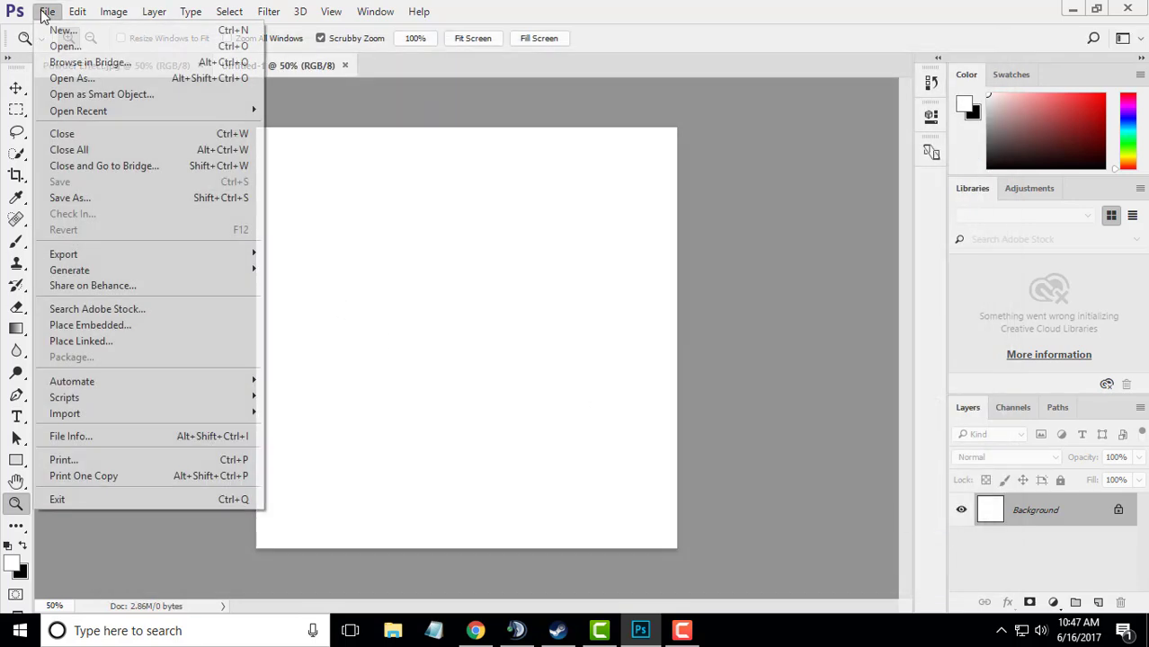
left_click(56, 43)
left_click(526, 144)
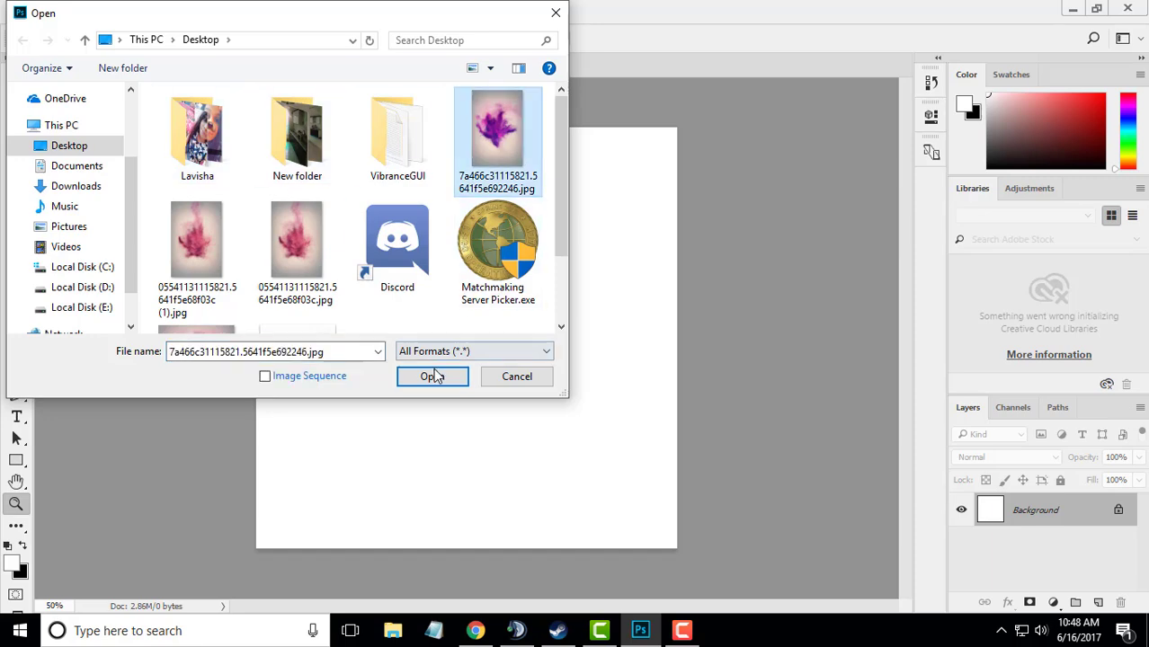
left_click(432, 376)
left_click(16, 87)
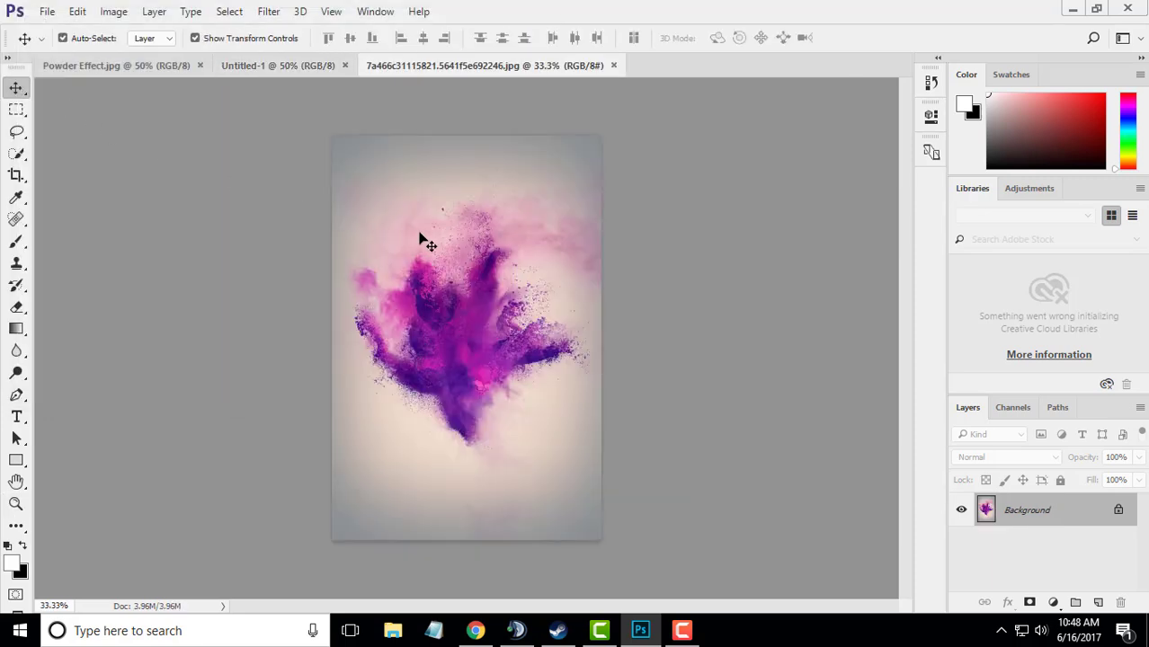
mouse_move(421, 238)
left_mouse_down()
mouse_move(493, 298)
mouse_move(397, 215)
mouse_move(399, 196)
left_mouse_up()
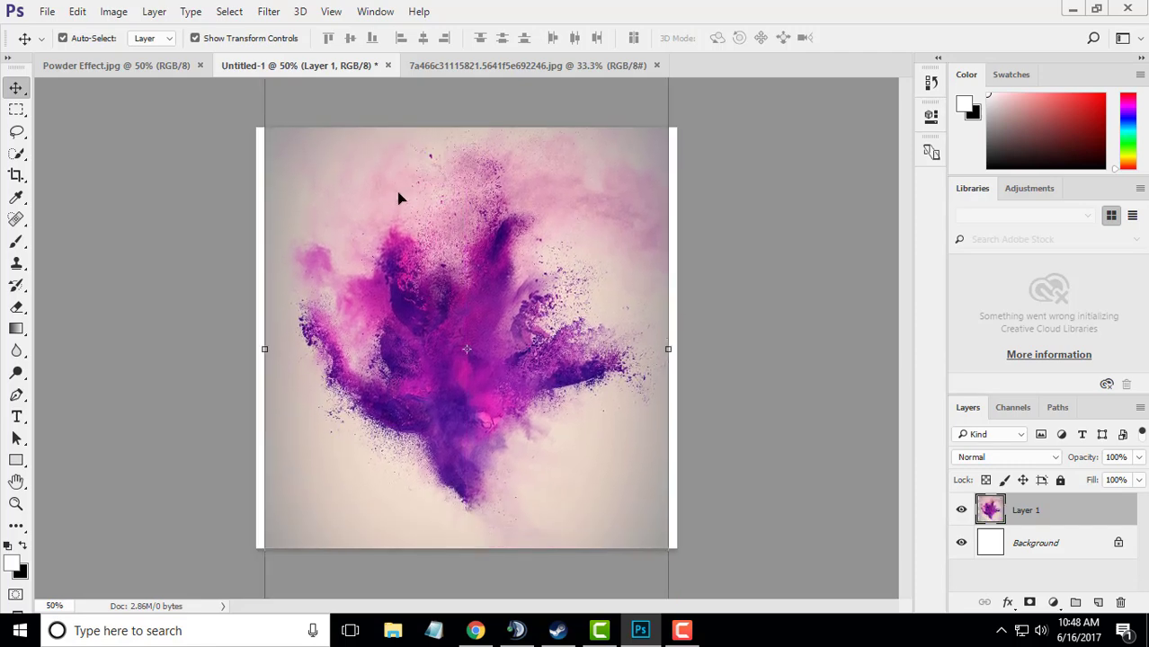
Step: Stretch the powder layer to fill the canvas and view it at 100%
left_click_drag(663, 357, 676, 351)
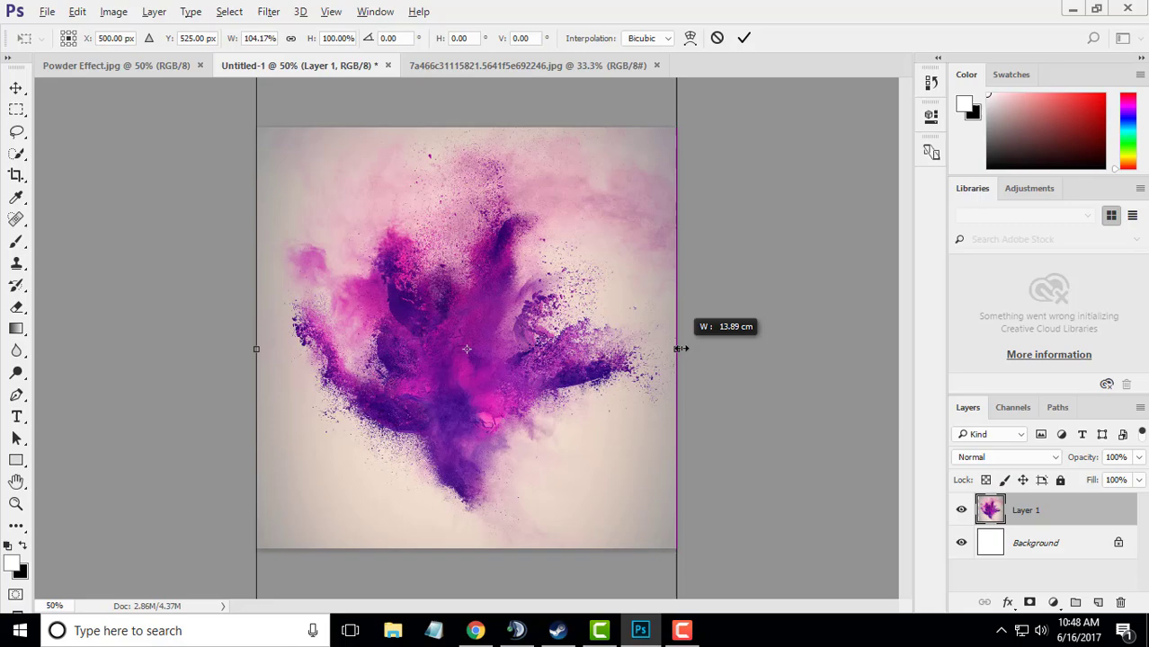
left_click(17, 99)
key("Return")
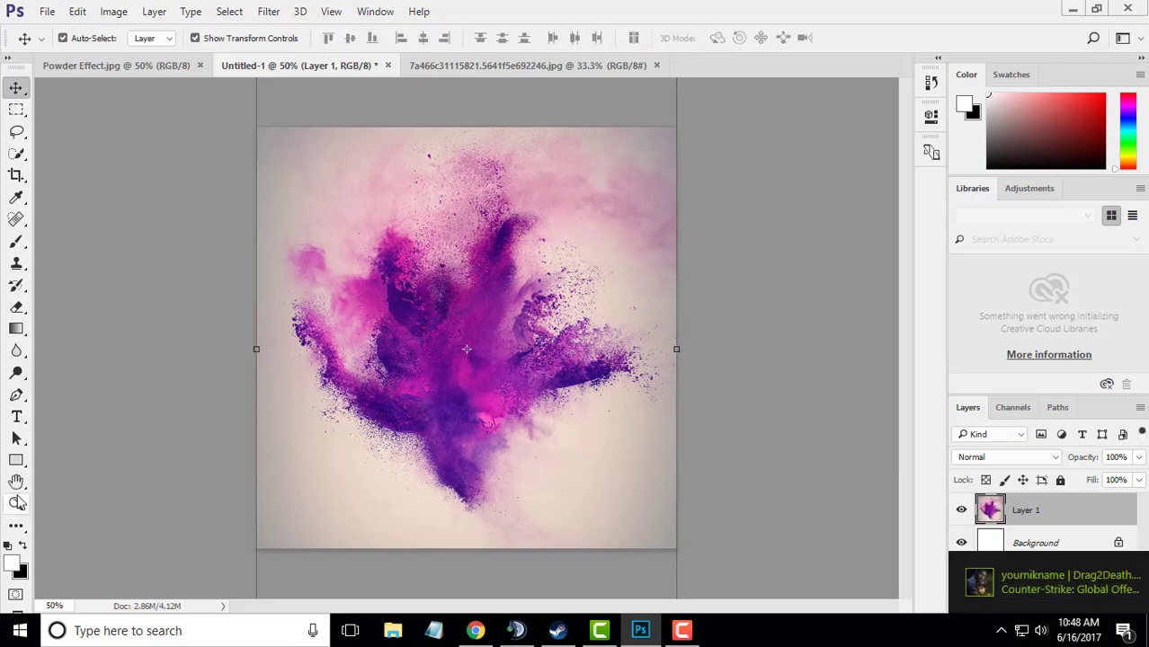
left_click(16, 503)
right_click(361, 350)
left_click(405, 381)
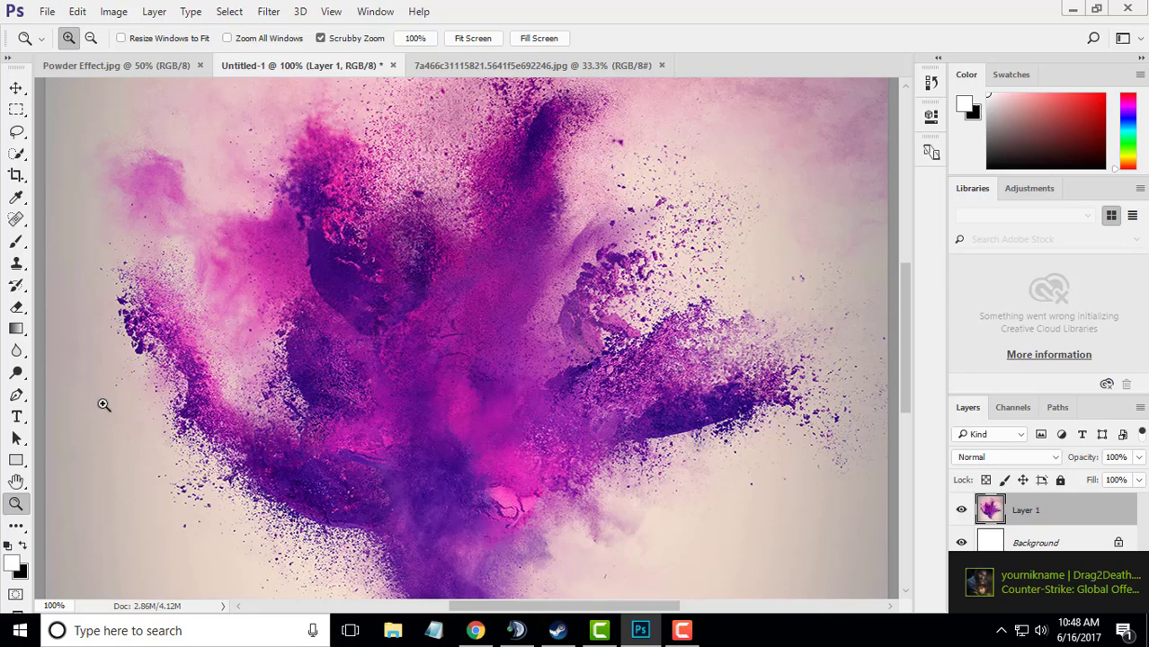
scroll(911, 314, "down", 1)
scroll(905, 314, "down", 1)
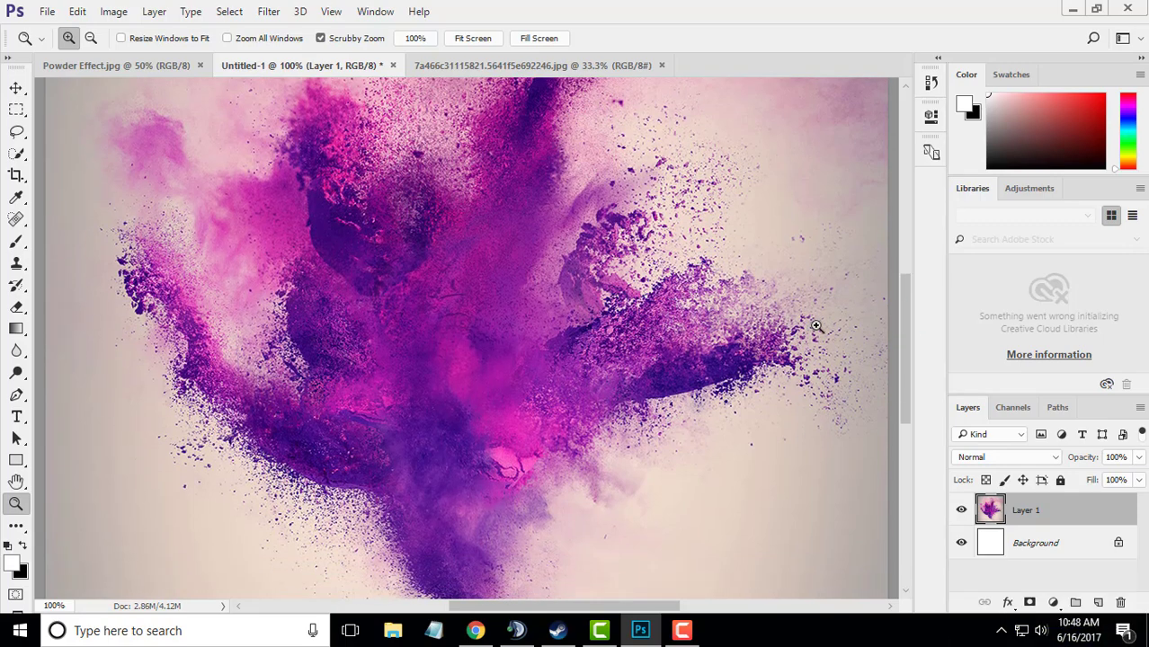
Step: Type ELECTRICITY over the explosion and colour it white (#ffffff)
left_click(17, 416)
left_click(188, 381)
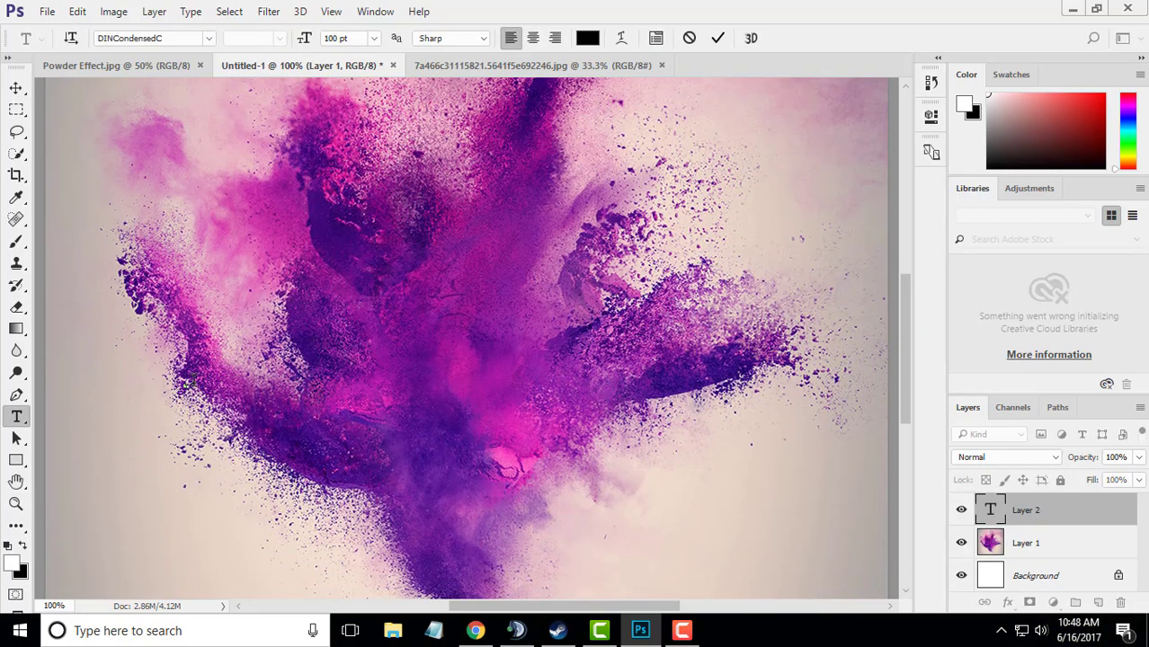
type("ELECTR")
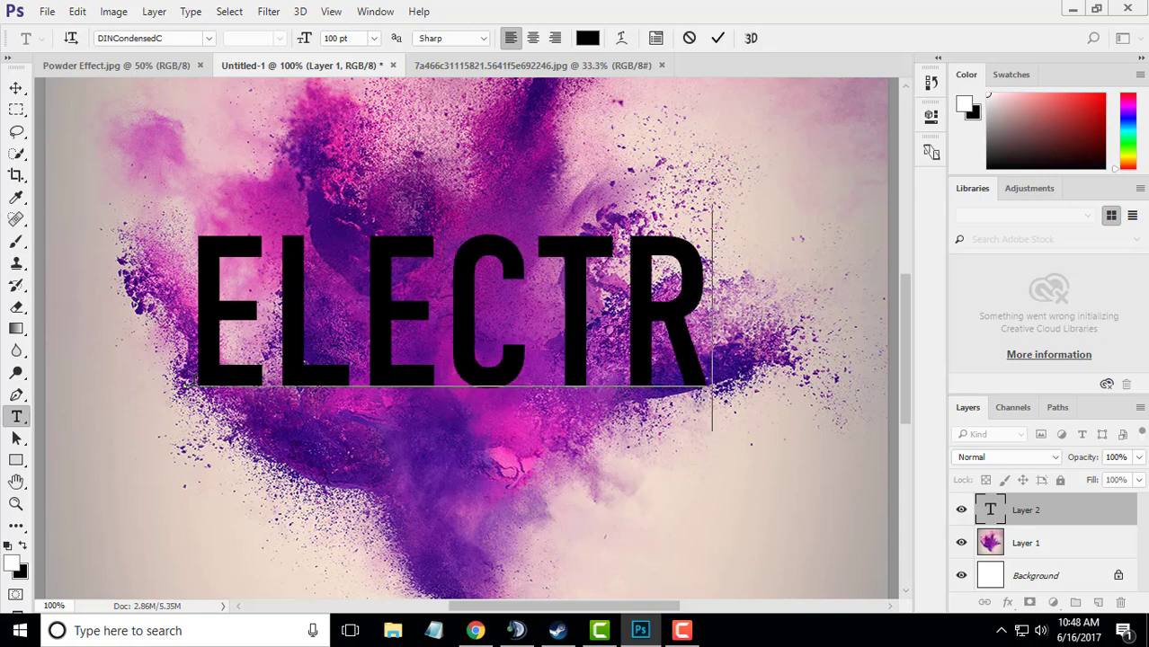
type("ICI")
key("ctrl+a")
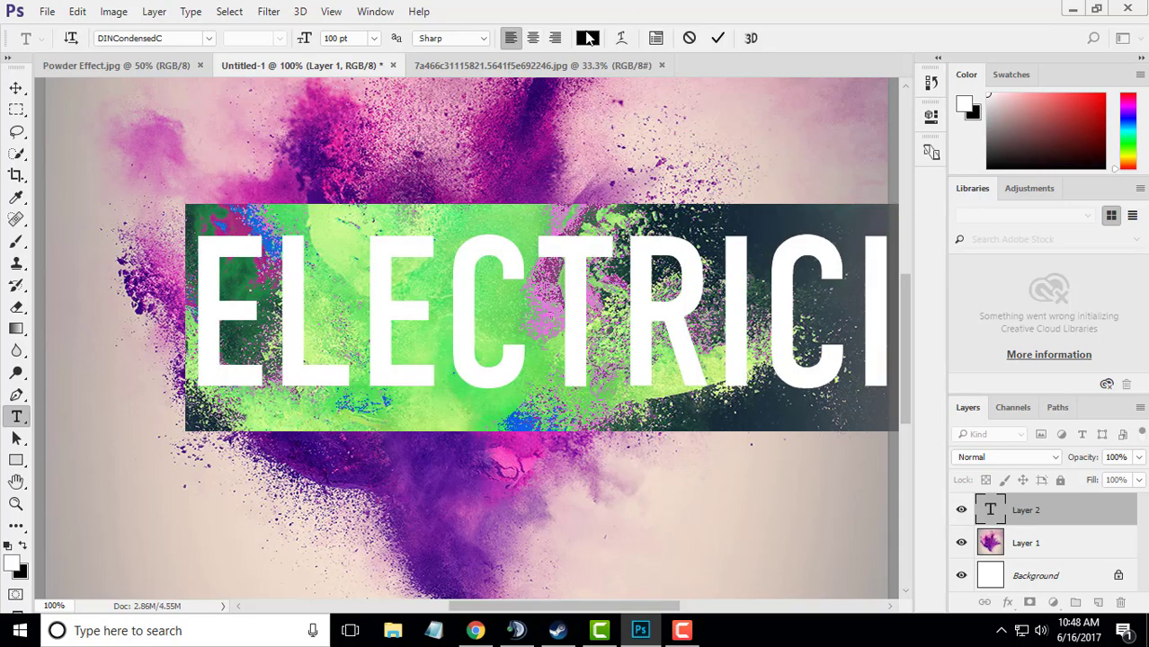
left_click(587, 38)
type("ffffff")
left_click(714, 137)
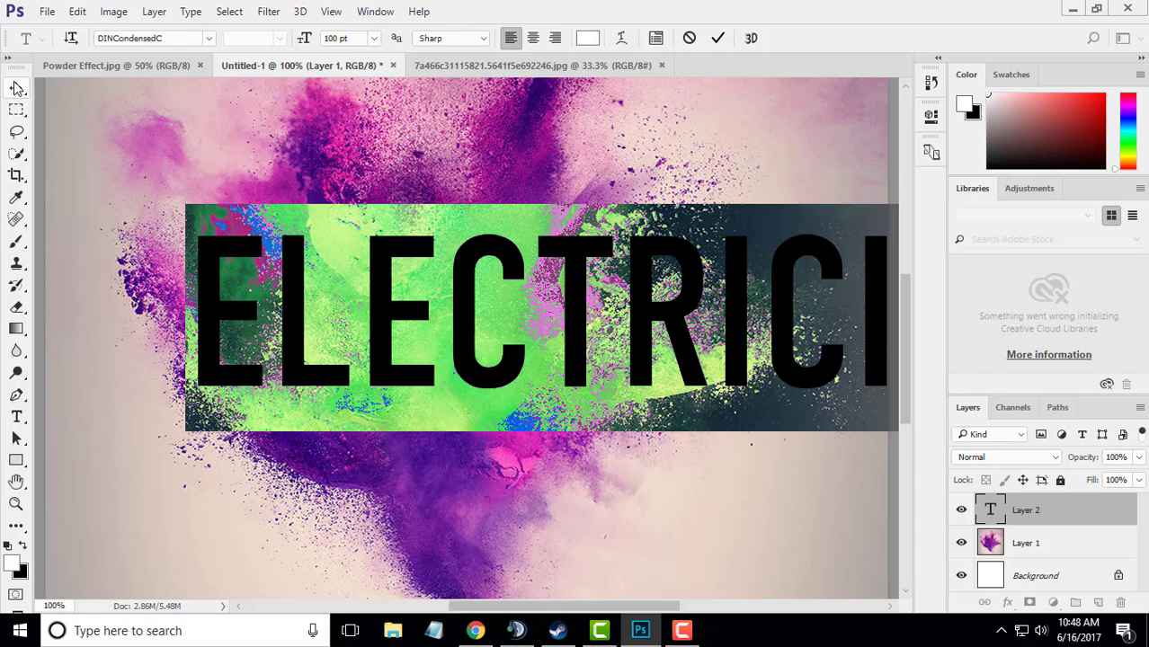
Step: Scale and widen the ELECTRICITY text across the middle of the explosion
left_click(16, 87)
left_click_drag(395, 330, 326, 346)
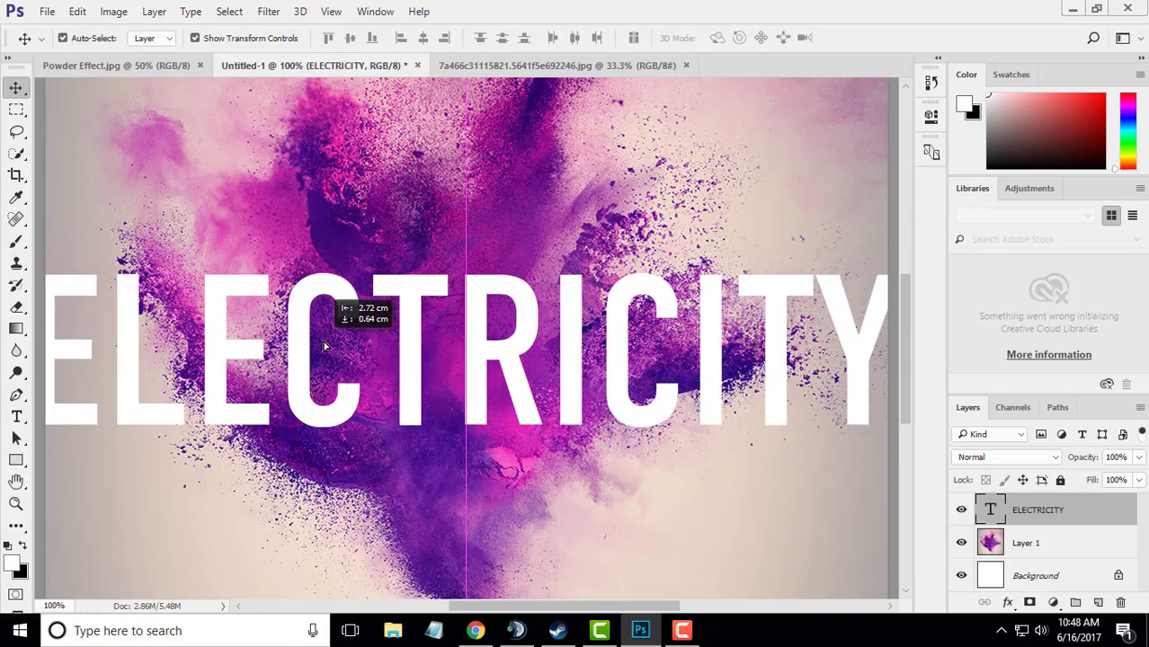
key("ctrl+t")
left_click_drag(54, 280, 264, 292)
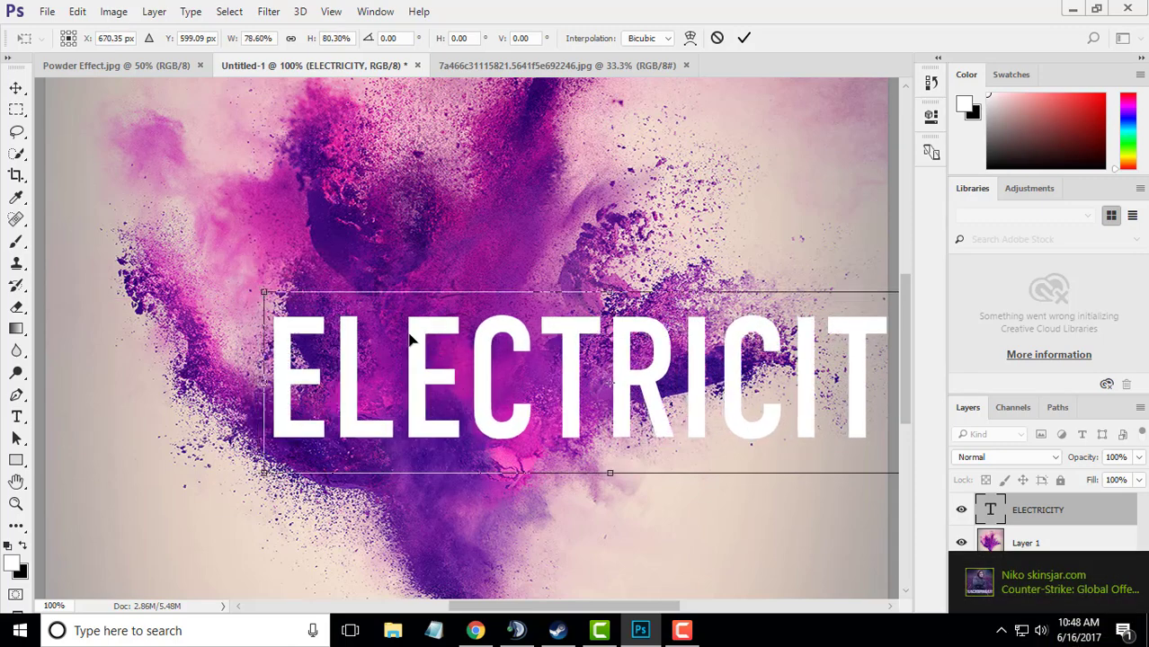
left_click_drag(409, 339, 318, 308)
left_click_drag(833, 441, 877, 463)
left_click_drag(140, 457, 94, 455)
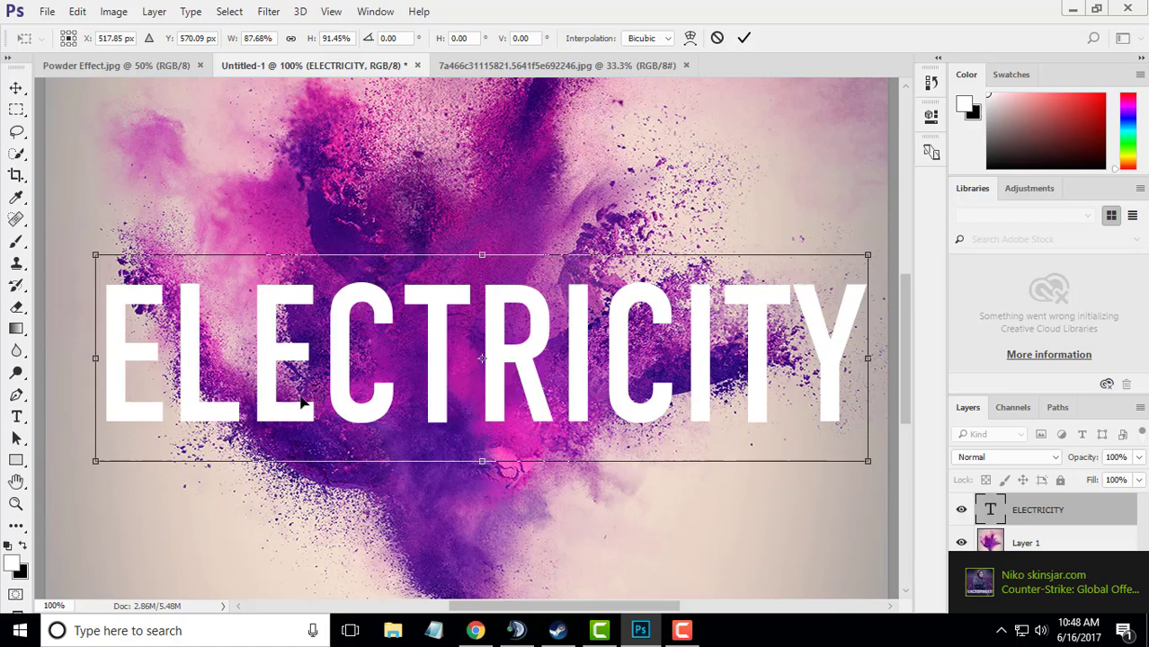
left_click_drag(423, 369, 419, 359)
left_click(16, 86)
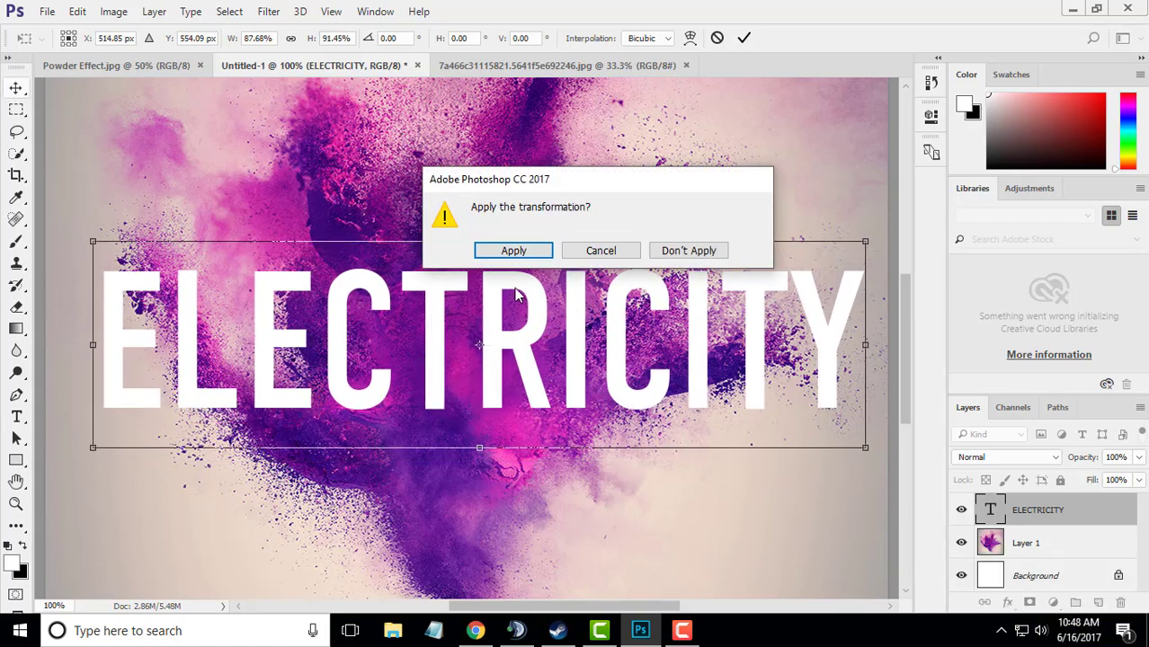
left_click(524, 250)
Step: Stretch the ELECTRICITY text taller and nudge it into place
left_click_drag(486, 410, 480, 466)
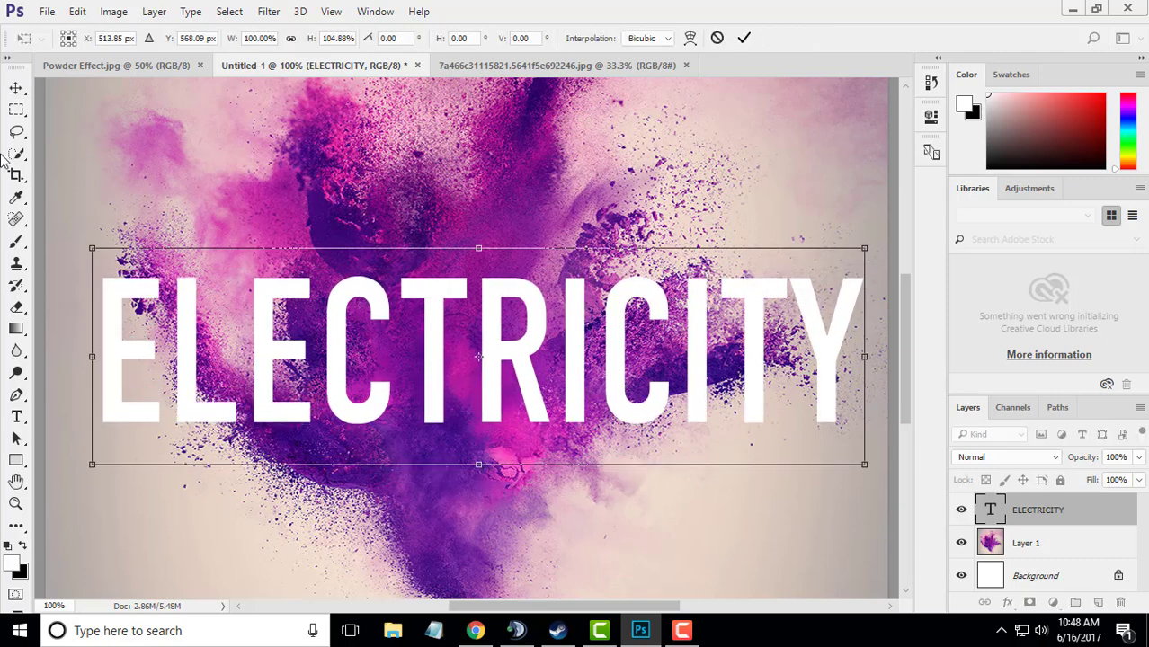
left_click(15, 87)
left_click(523, 250)
left_click_drag(533, 359, 541, 346)
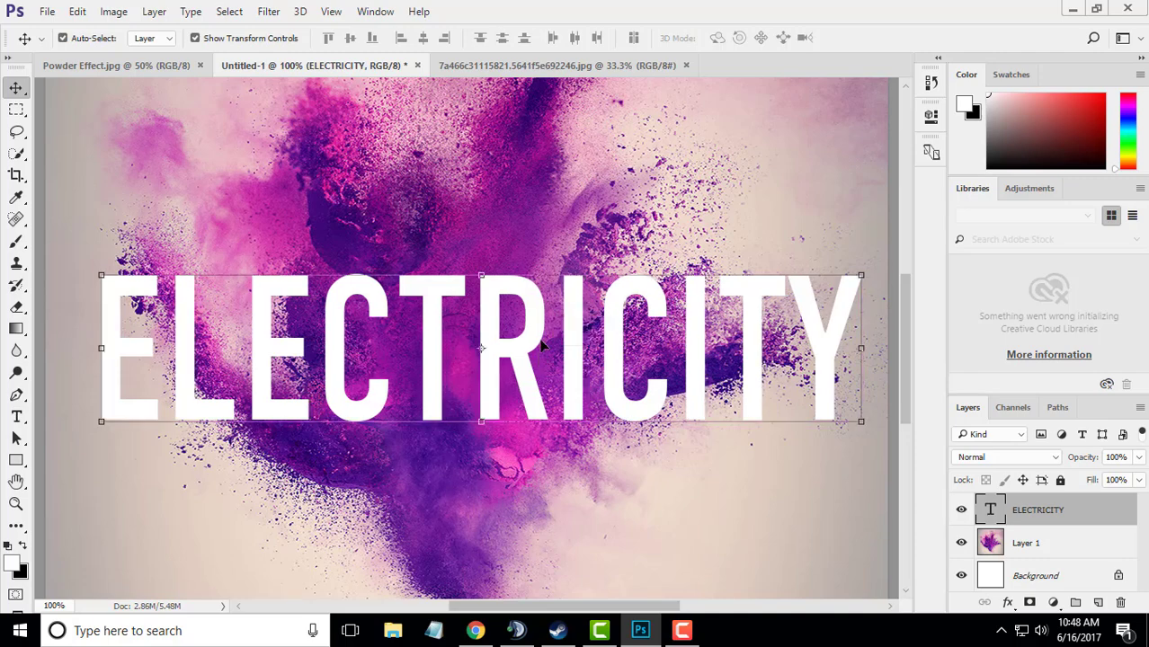
Step: Add a layer mask to the ELECTRICITY layer, with black foreground and #ffffff background
left_click(1030, 604)
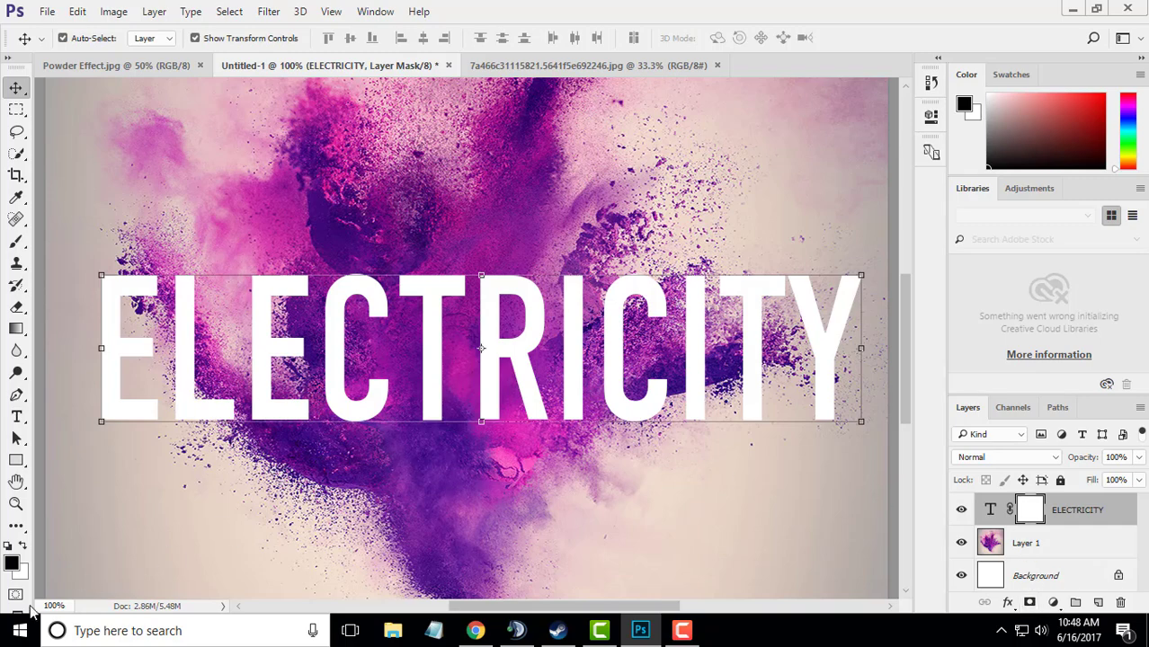
left_click(11, 562)
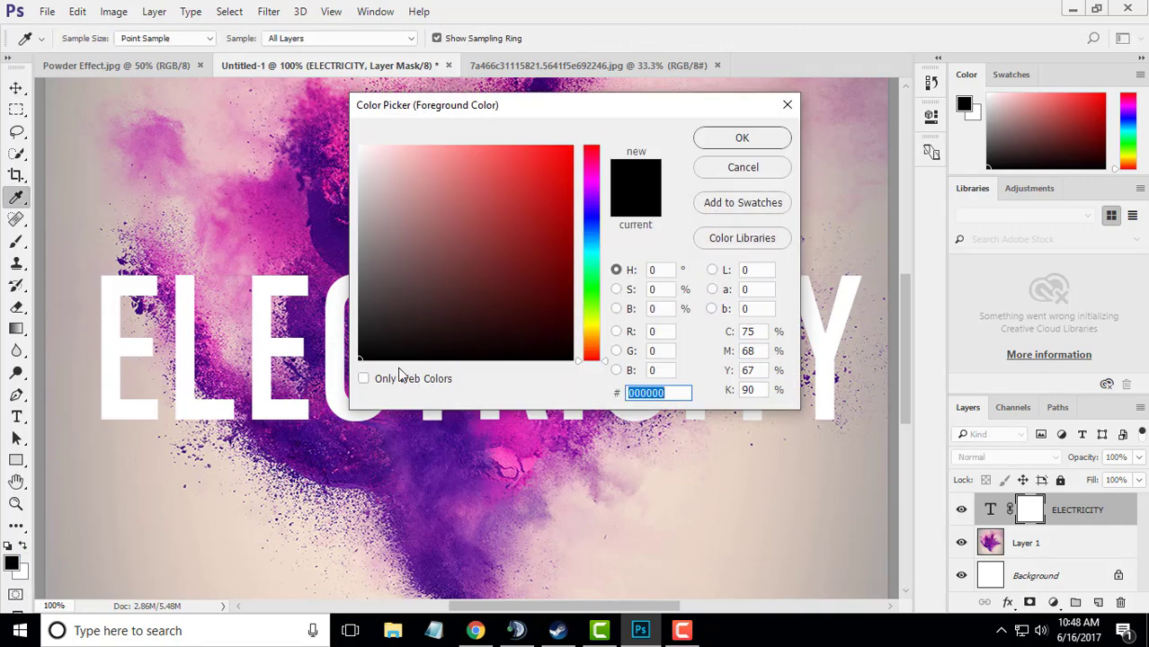
left_click(741, 140)
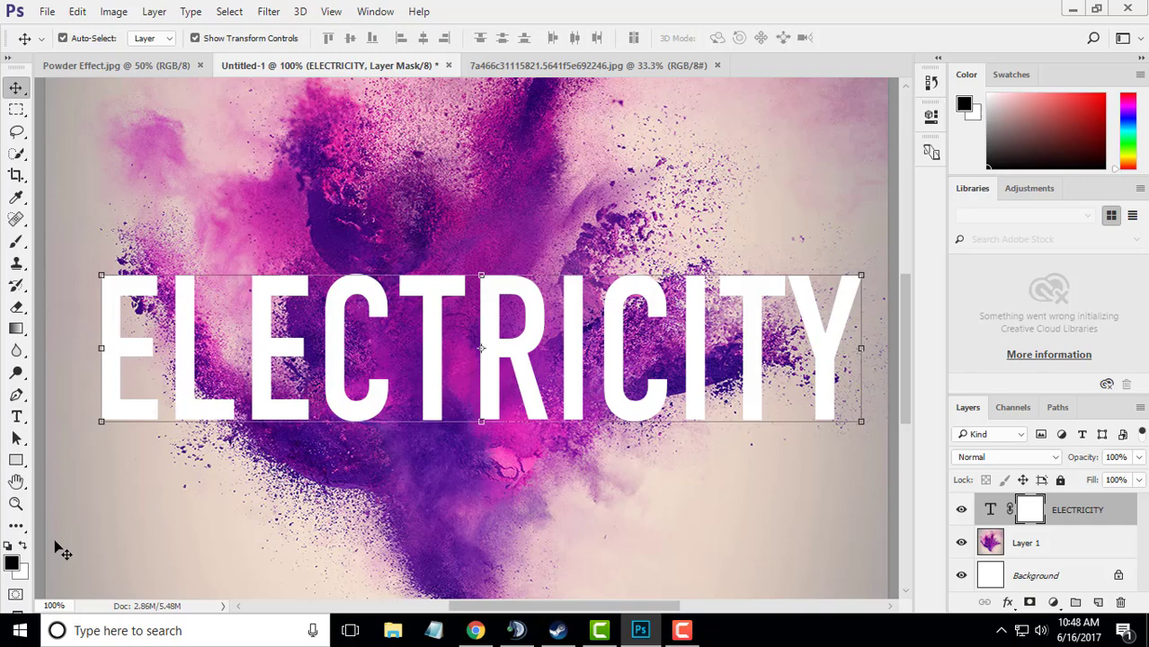
left_click(21, 572)
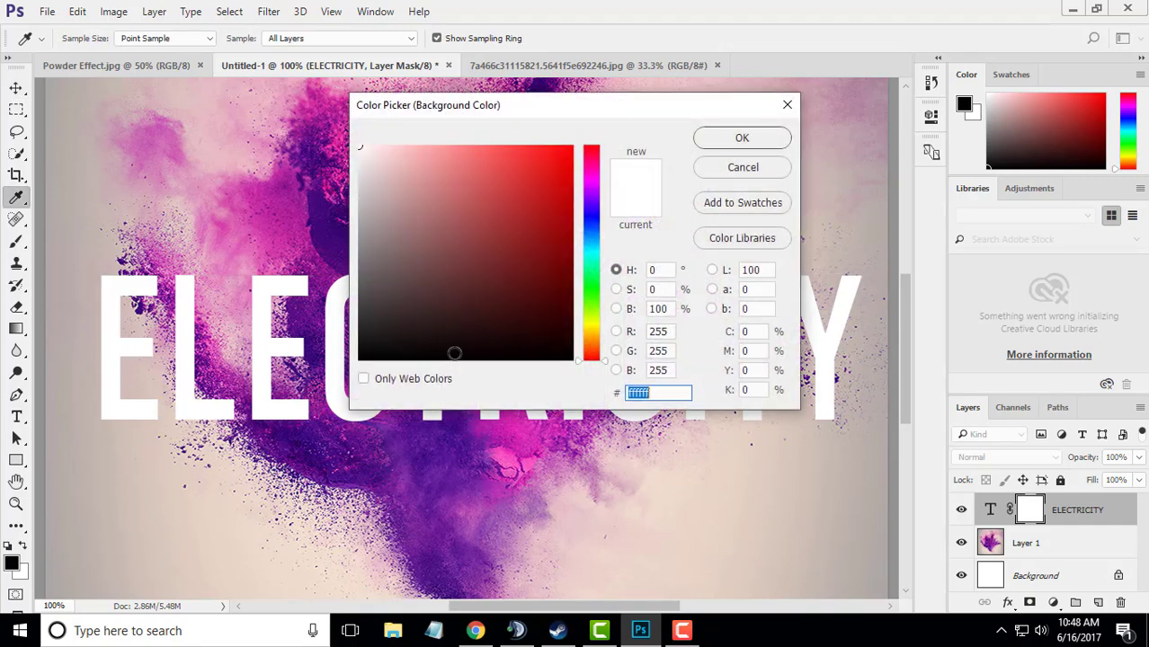
left_click(735, 138)
key("v")
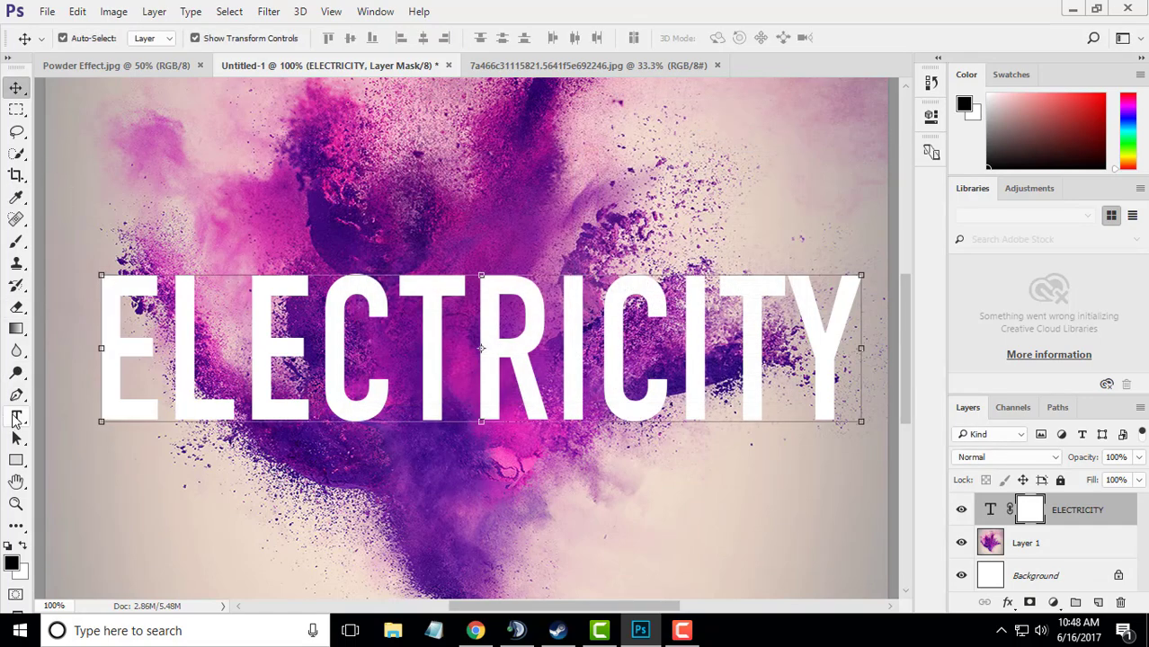
Step: Select the Brush tool with the 1890 particle brush preset at 500 px
left_click(17, 241)
left_click(88, 39)
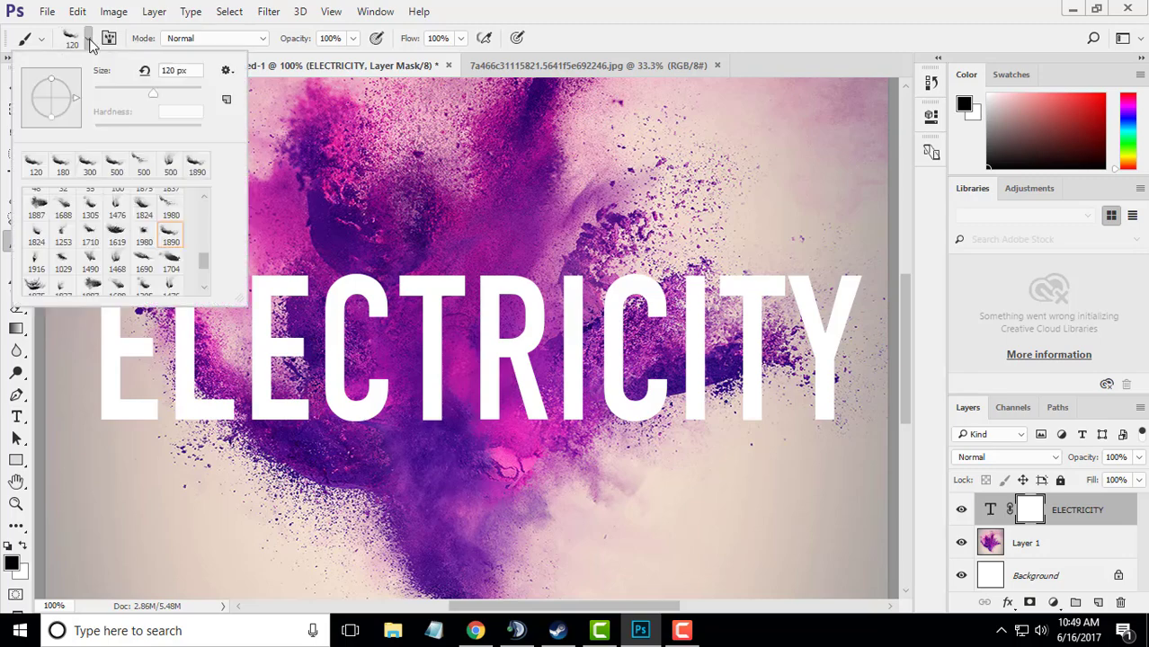
left_click_drag(204, 270, 203, 278)
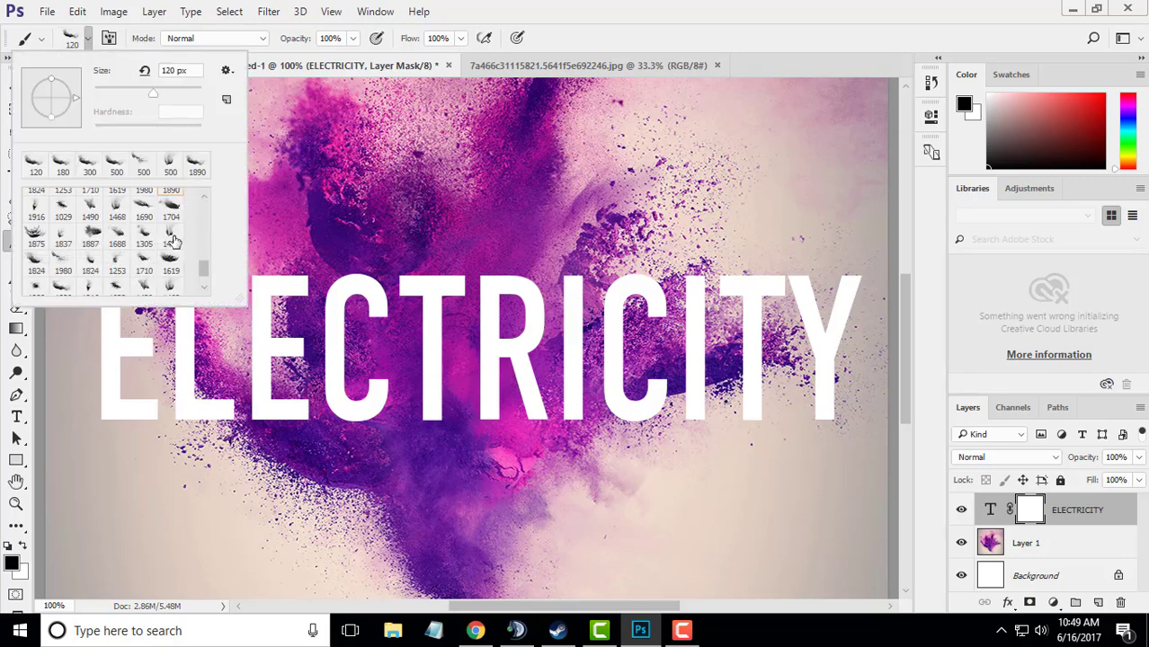
left_click(173, 241)
left_click(170, 197)
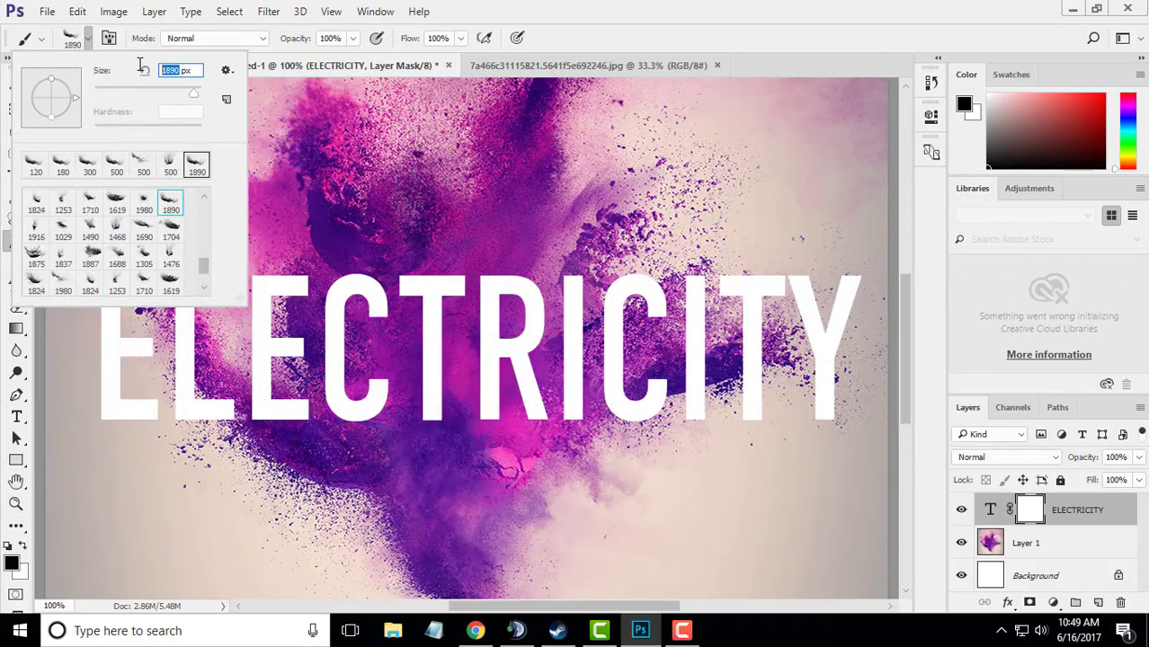
type("500")
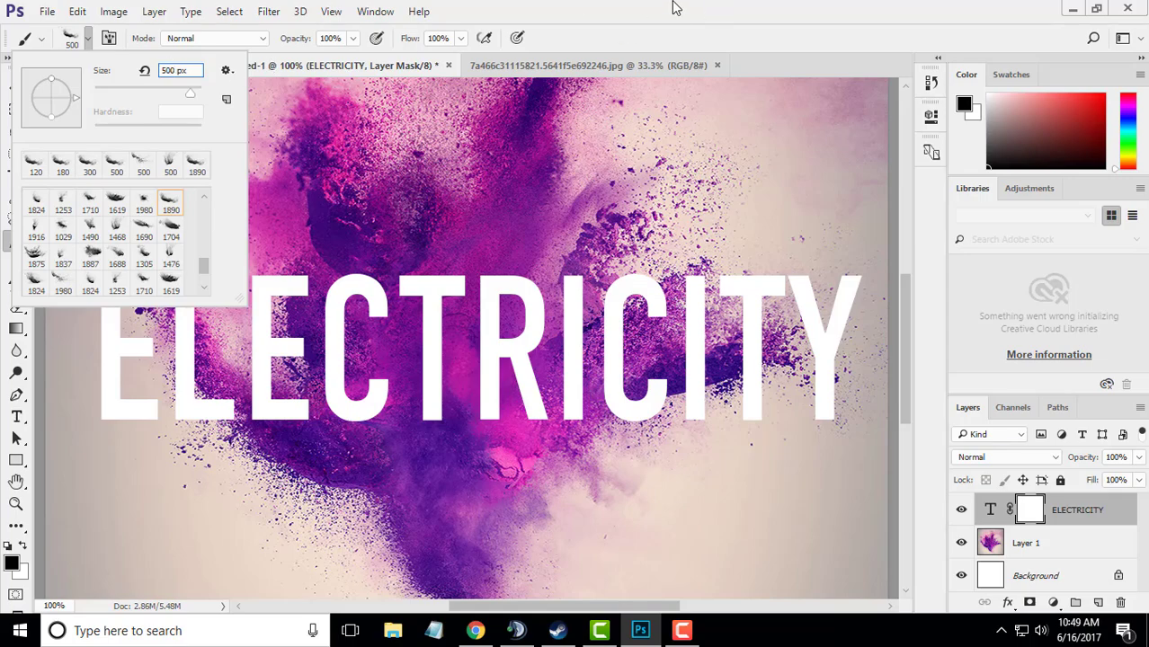
key("Return")
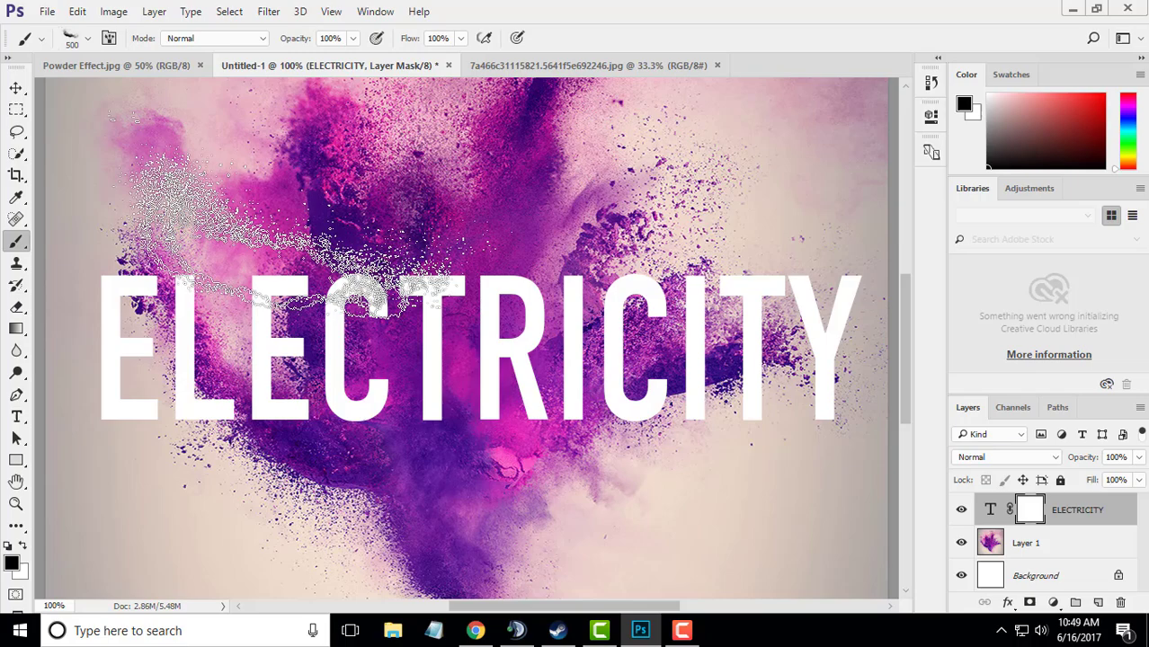
Step: Stamp black particle splatters on the mask across the letters, restoring part of the L in white
left_click(193, 213)
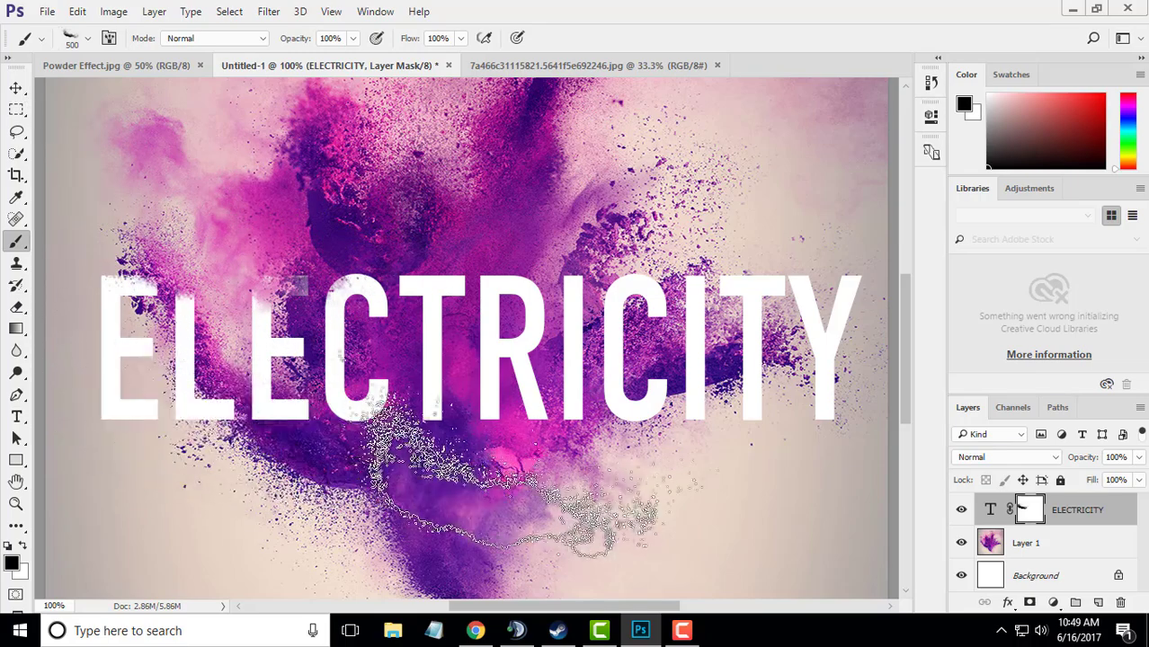
left_click(403, 424)
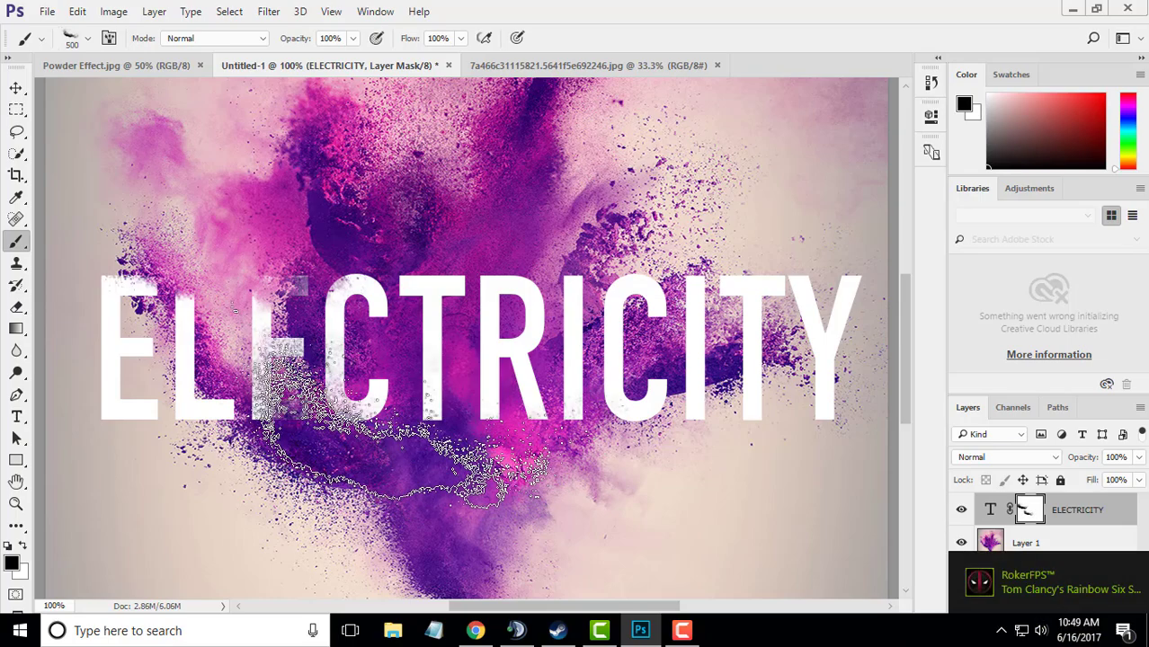
key("x")
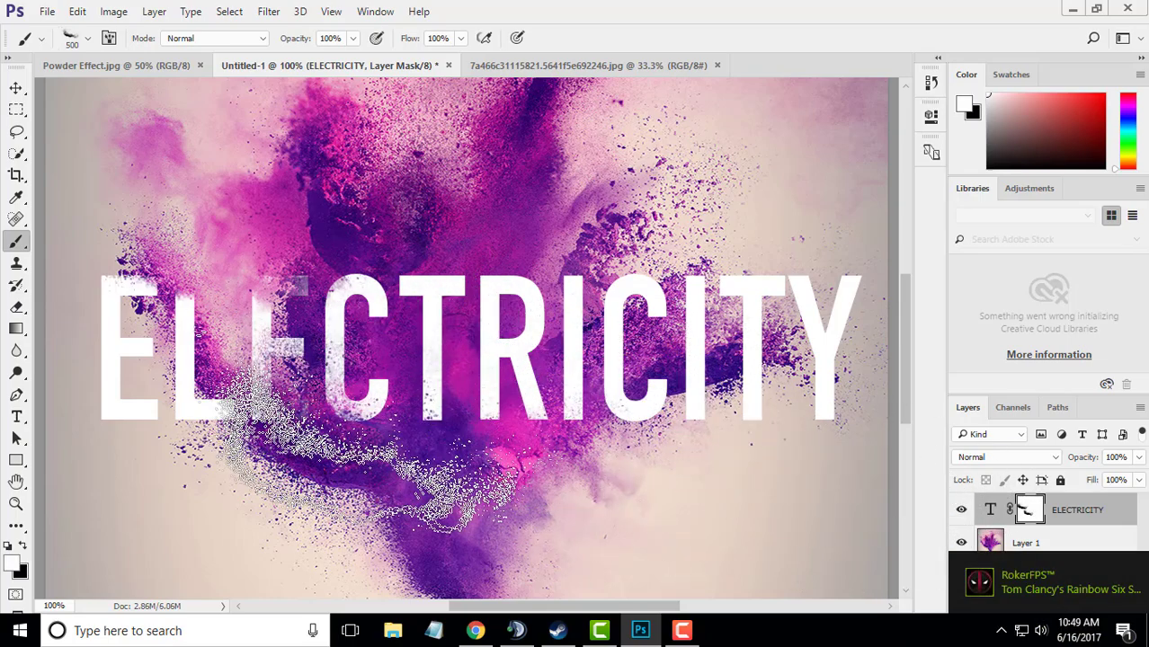
left_click(395, 414)
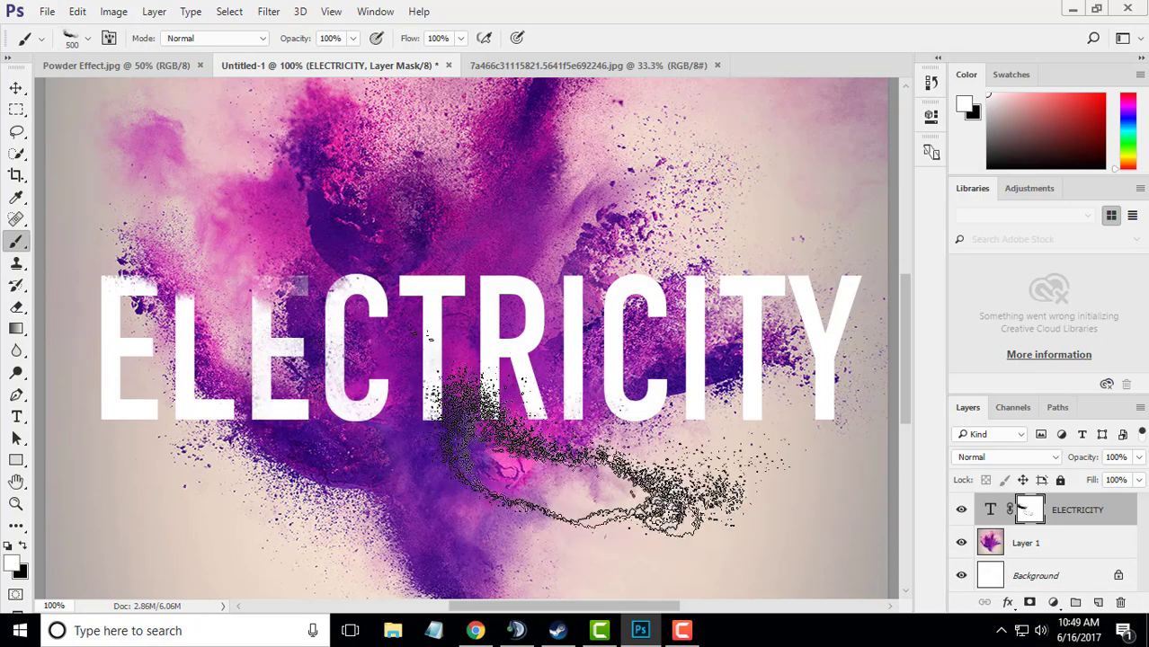
key("x")
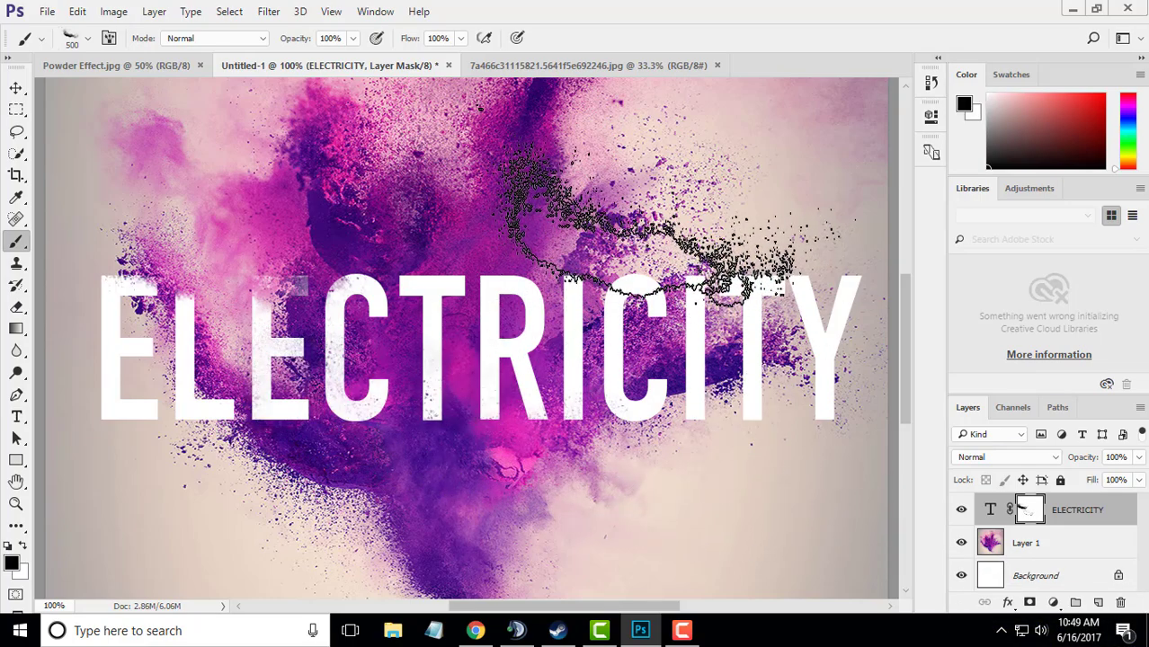
left_click(647, 225)
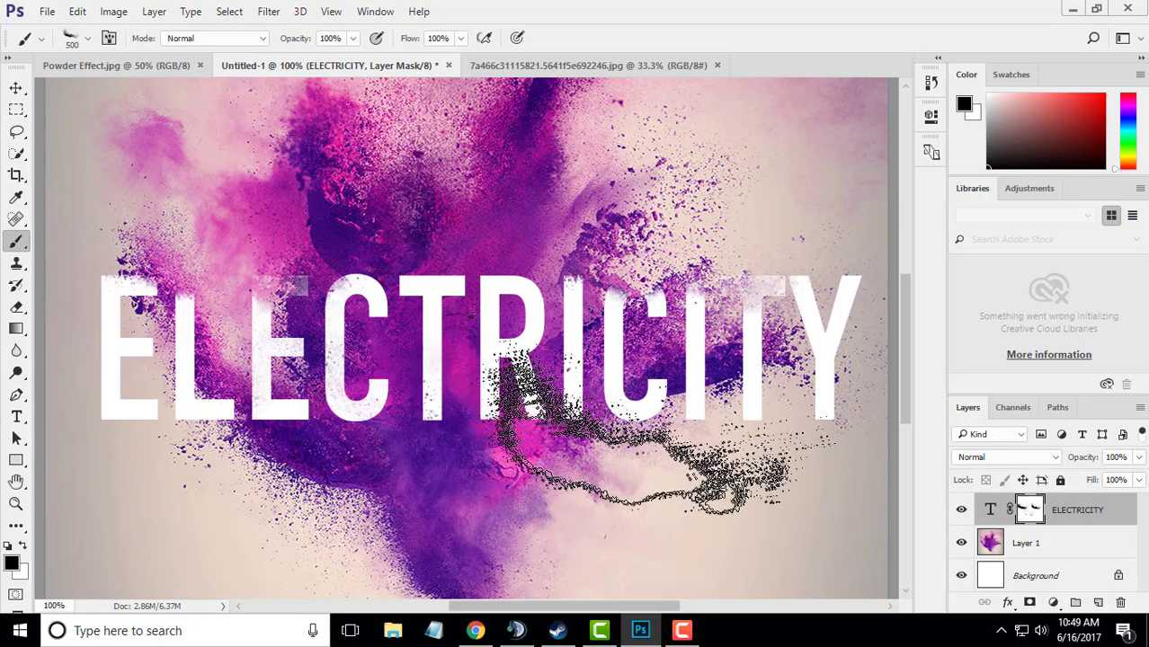
left_click(658, 431)
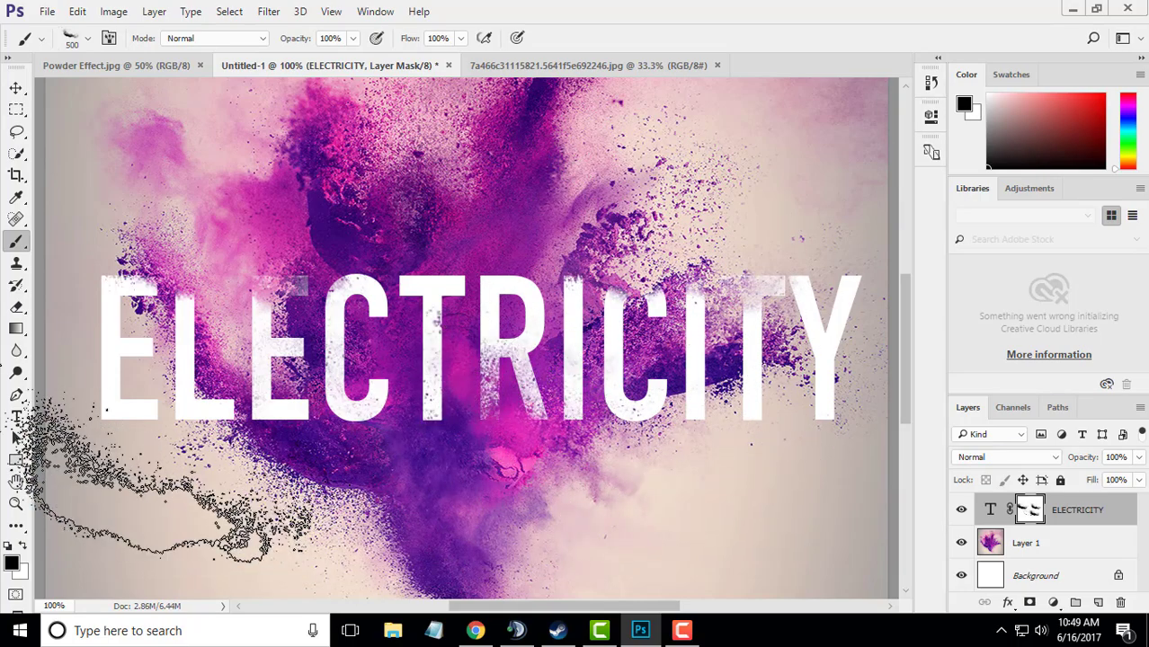
left_click(224, 418)
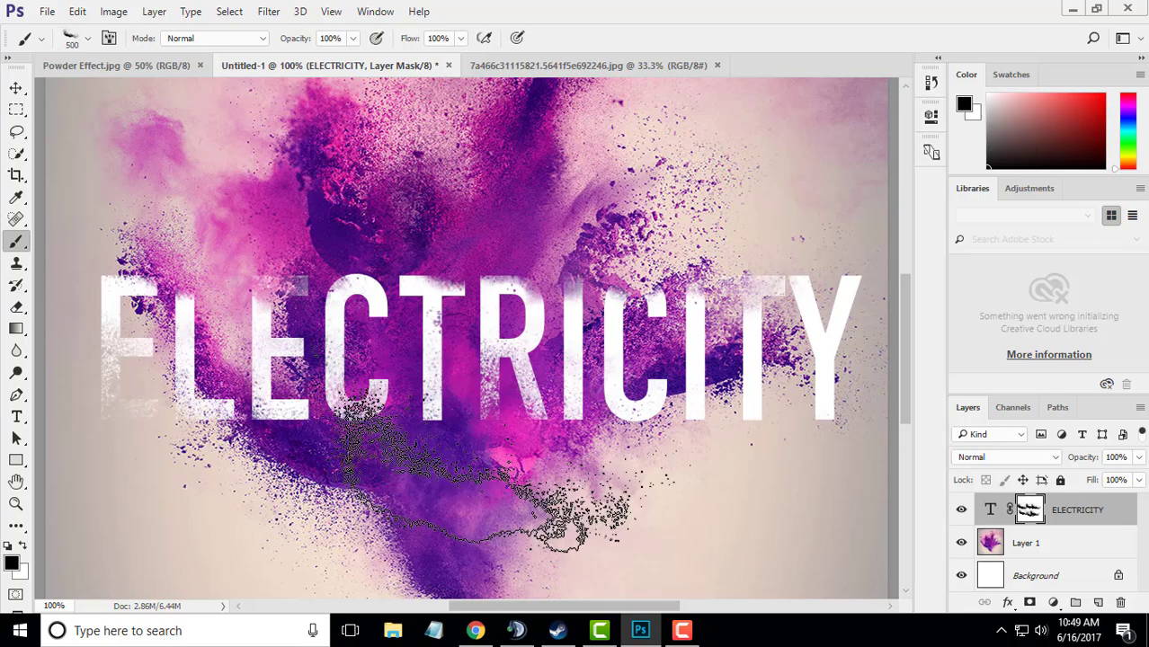
left_click(829, 428)
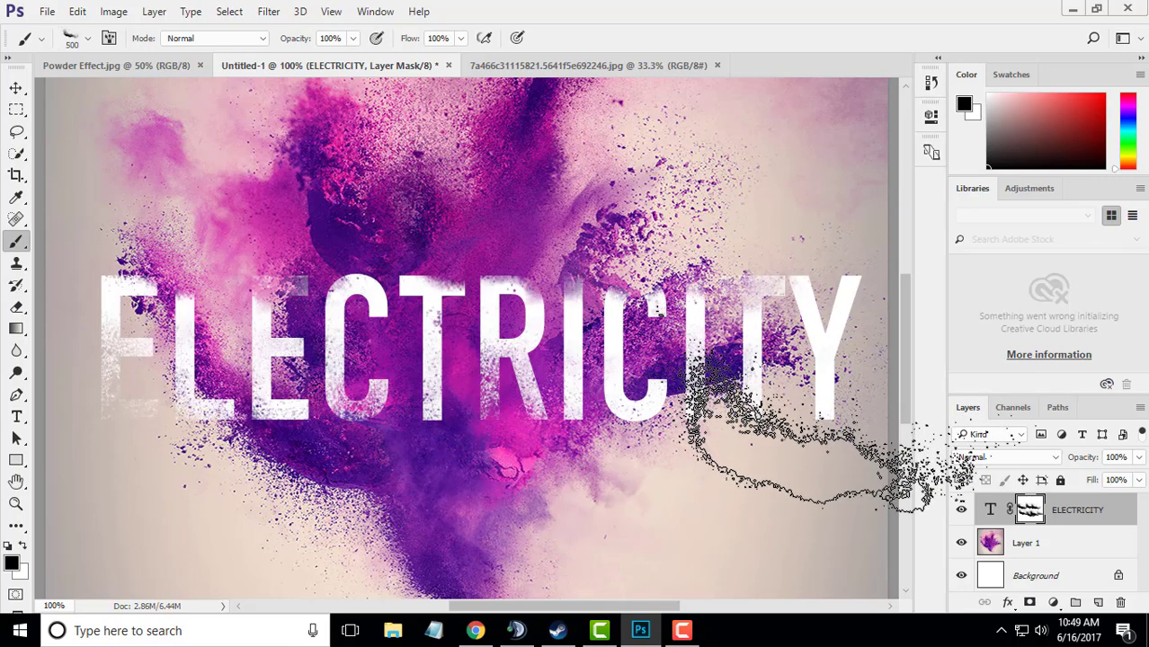
Step: Switch to the 1980 particle brush, disperse the lower C, and fit the image on screen
left_click(89, 41)
left_click(144, 202)
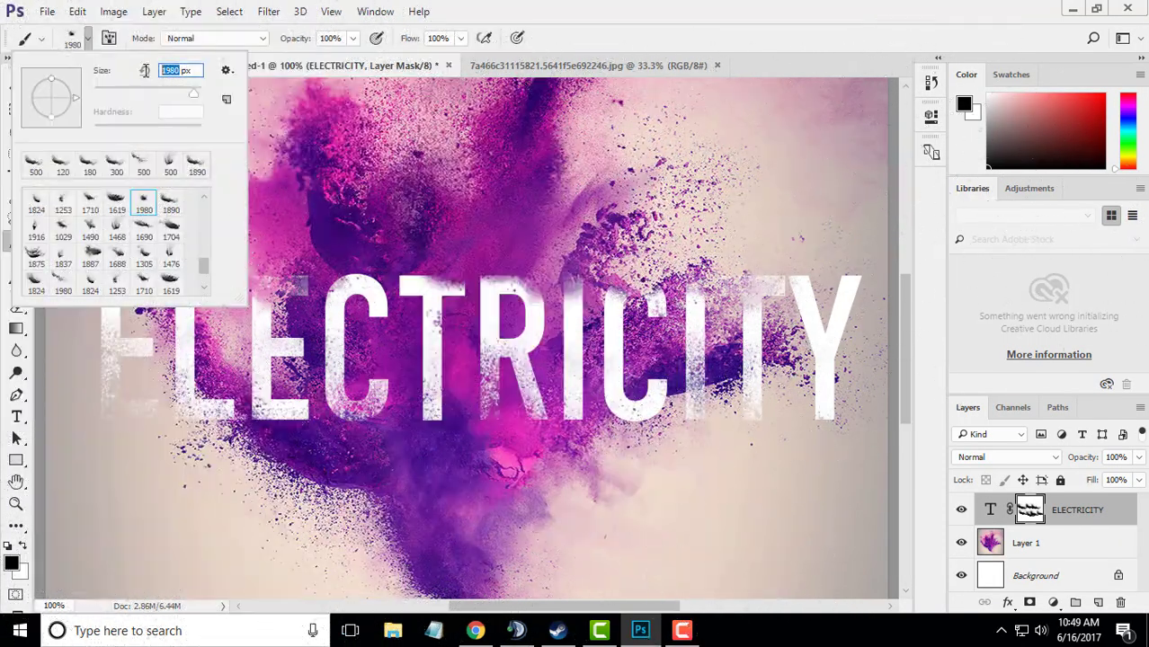
type("0")
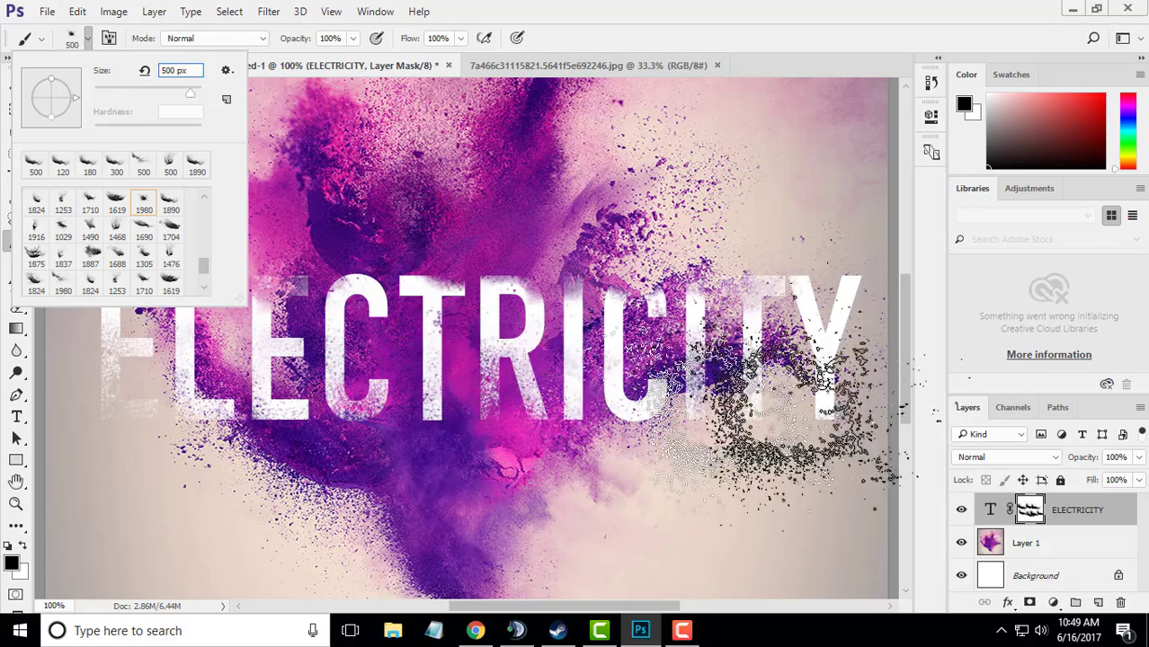
key("Return")
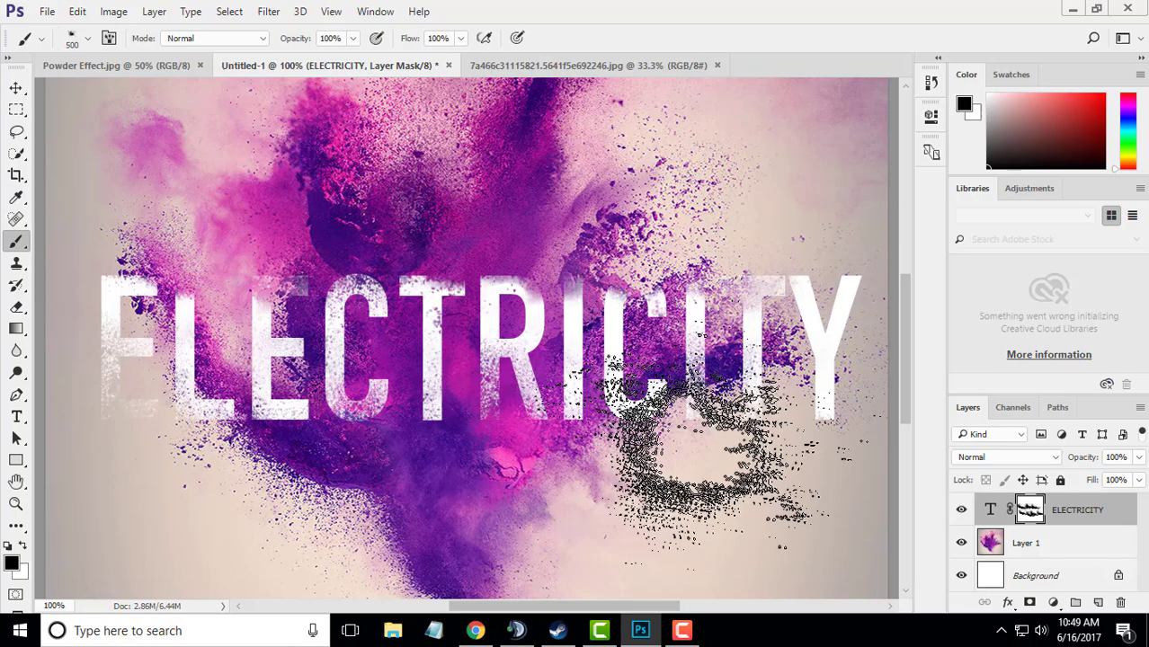
left_click(674, 454)
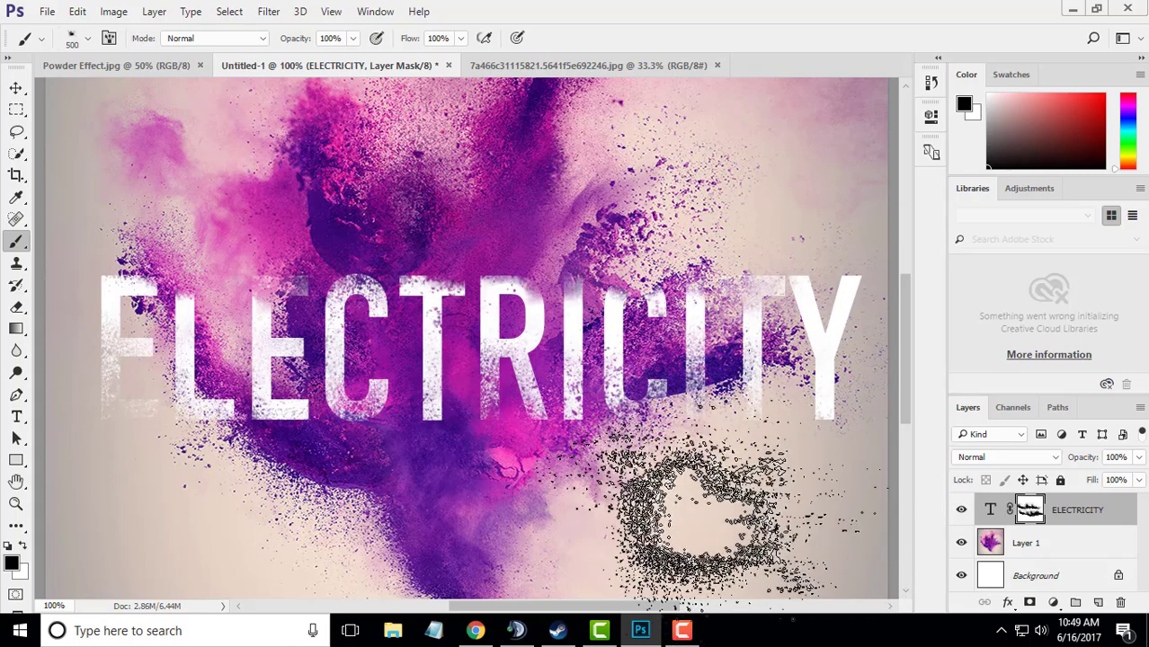
left_click(16, 503)
right_click(381, 303)
left_click(439, 317)
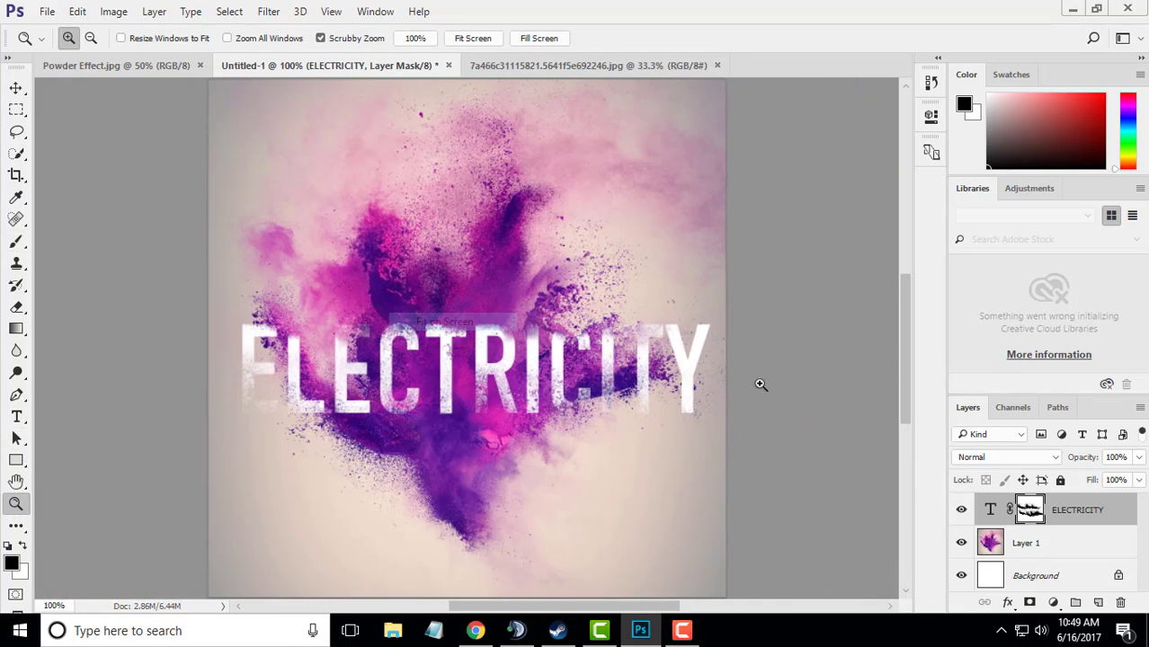